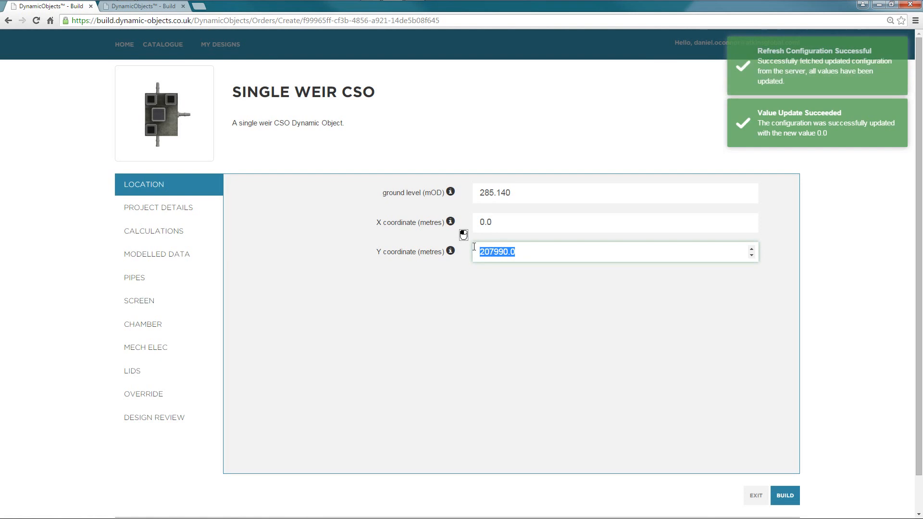
- Set the Y coordinate to 0 metres and the ground level to 10 mOD for the CSO's location
{"action": "type", "text": "0"}
{"action": "left_click", "coordinate": [529, 227]}
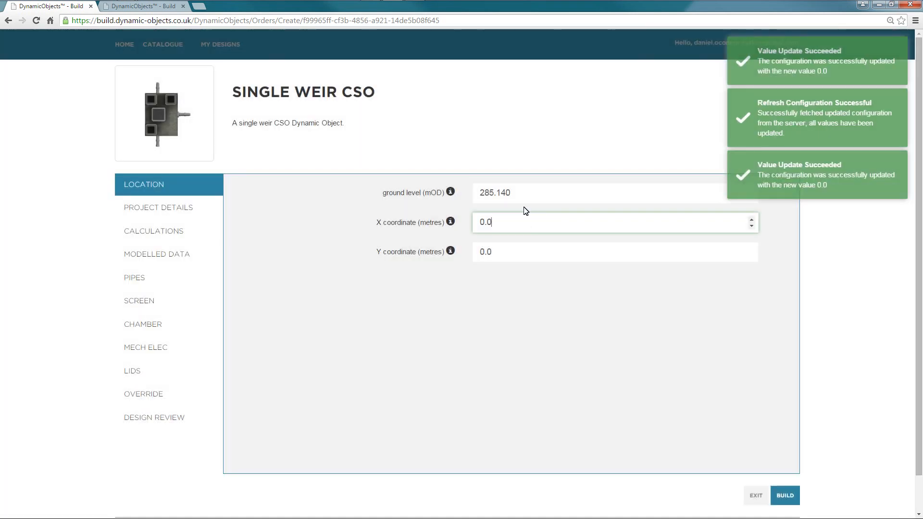
{"action": "left_click", "coordinate": [521, 198]}
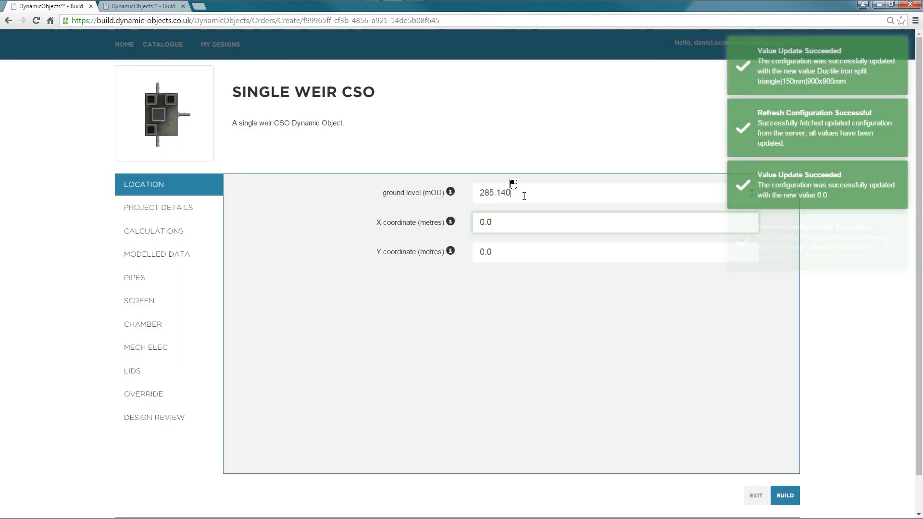
{"action": "left_click_drag", "start_coordinate": [524, 195], "coordinate": [471, 196]}
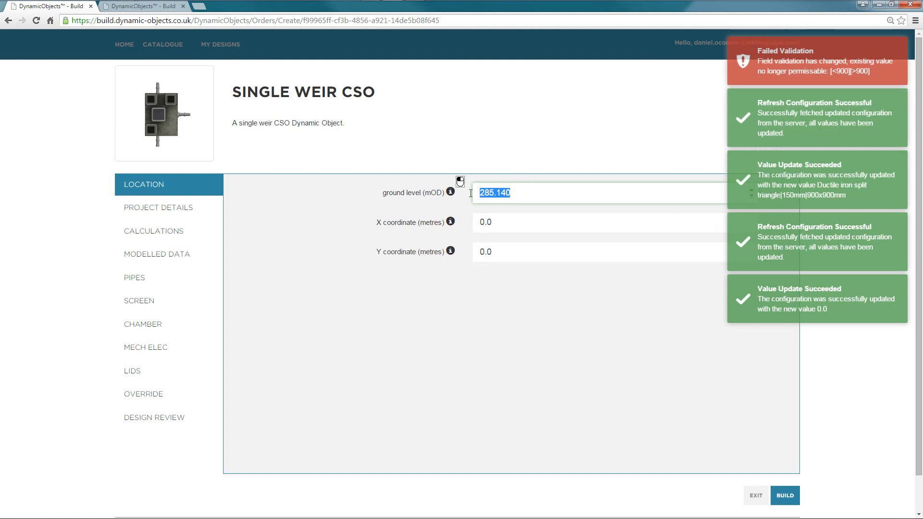
{"action": "type", "text": "10"}
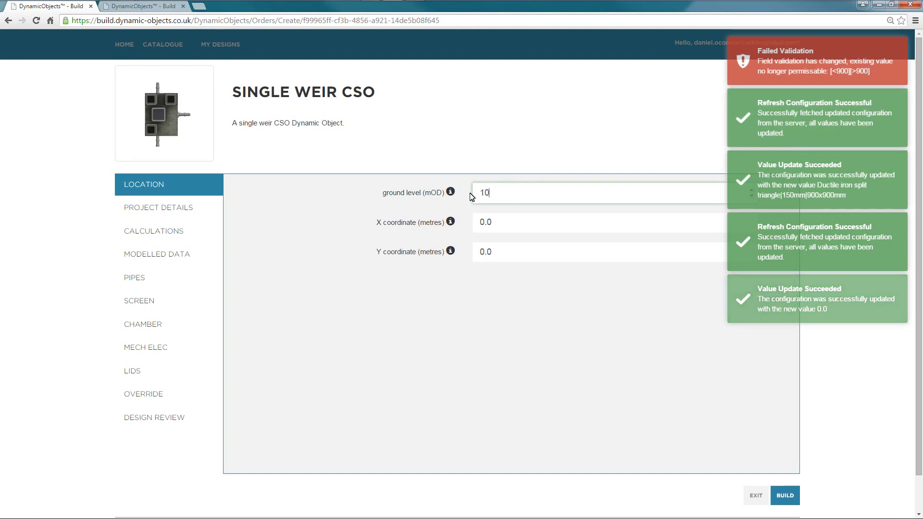
{"action": "key", "text": "Return"}
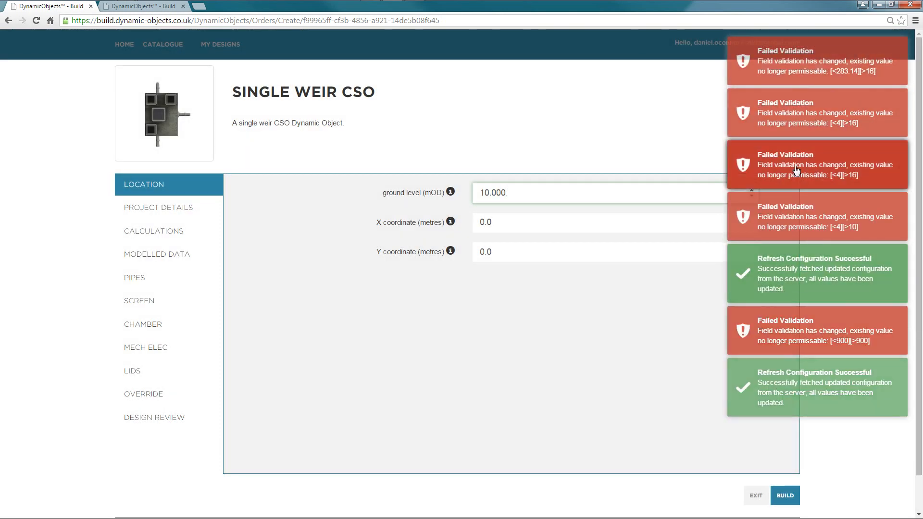
{"action": "left_click", "coordinate": [578, 222]}
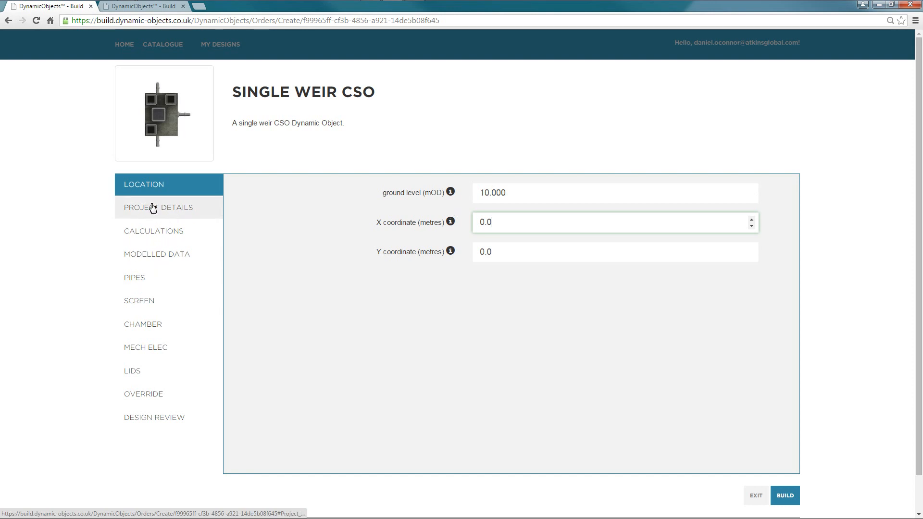
- Open the project details and replace the existing entry for your name with the designer's first name
{"action": "left_click", "coordinate": [167, 211]}
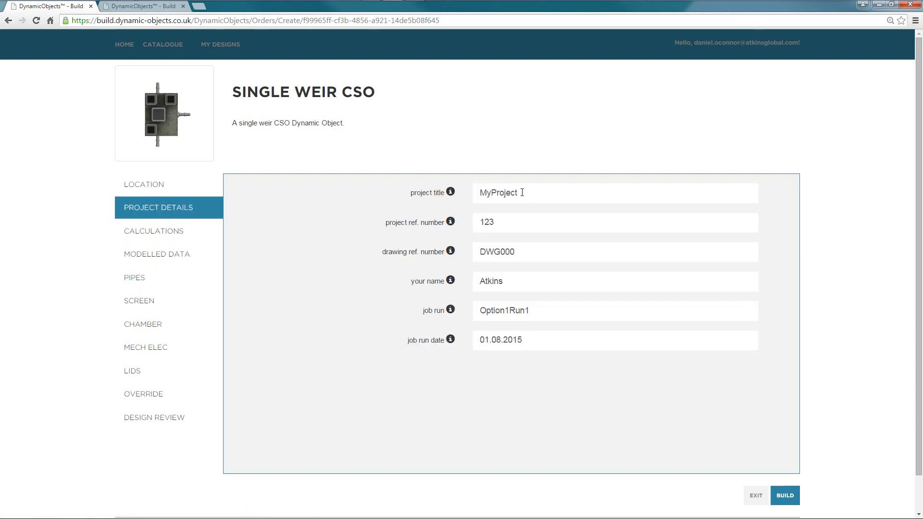
{"action": "left_click_drag", "start_coordinate": [517, 192], "coordinate": [486, 216]}
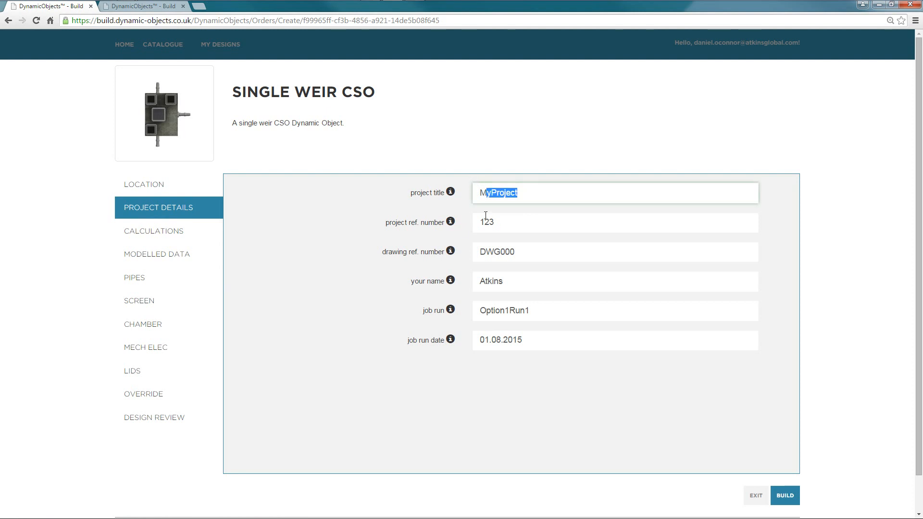
{"action": "left_click", "coordinate": [492, 284]}
{"action": "double_click", "coordinate": [495, 282]}
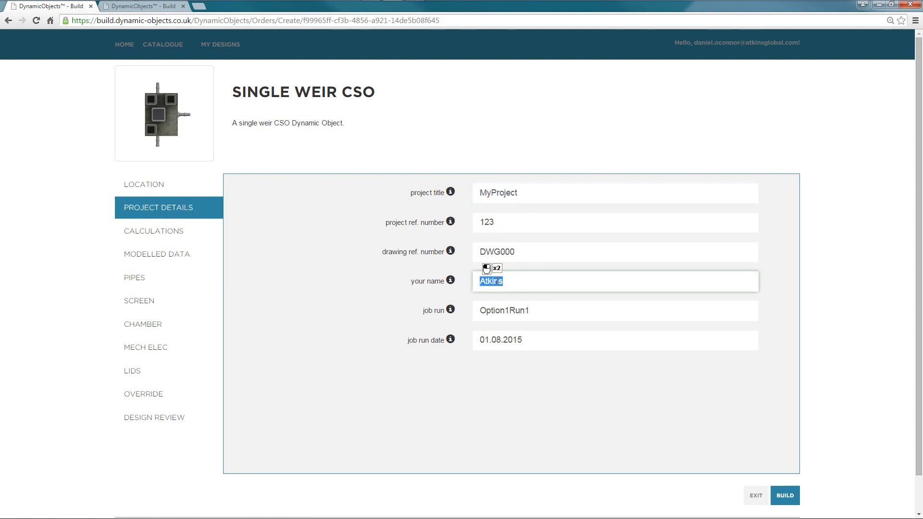
{"action": "type", "text": "Dan"}
{"action": "left_click", "coordinate": [555, 315]}
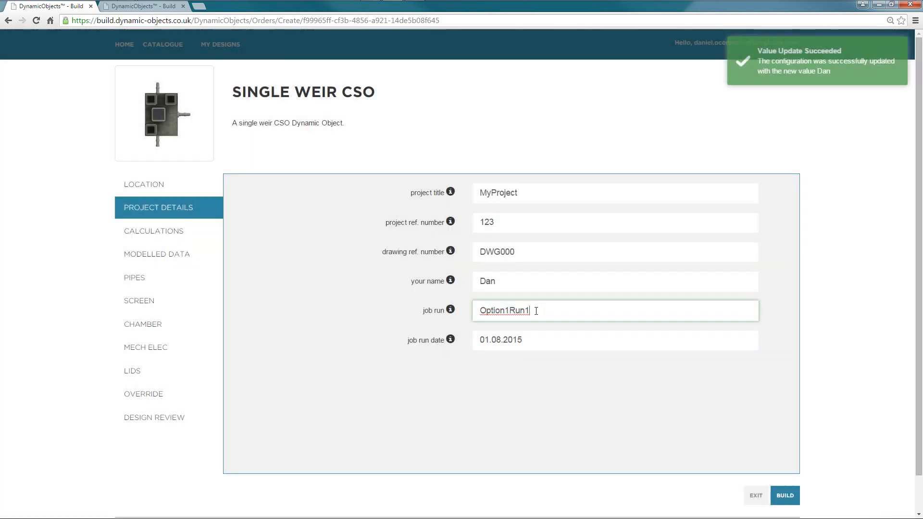
- Change the job run to "Demo August15" in the project details
{"action": "left_click_drag", "start_coordinate": [536, 311], "coordinate": [470, 303]}
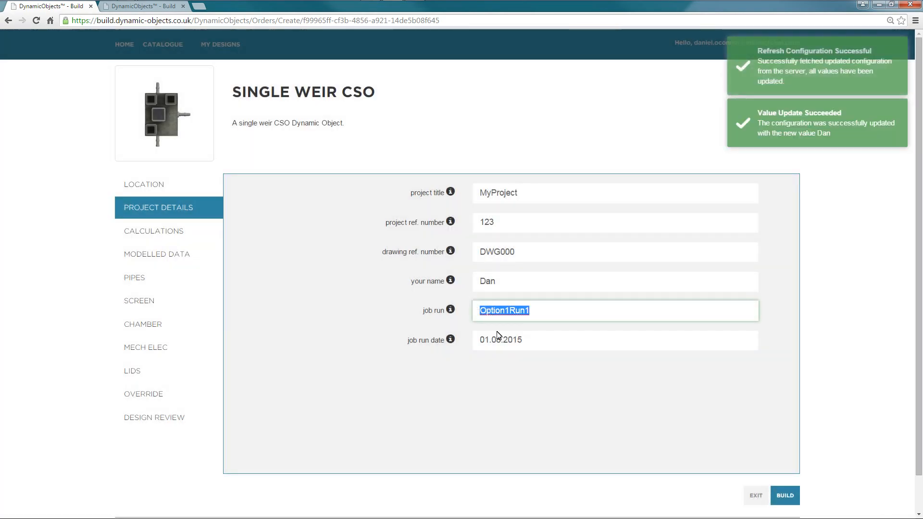
{"action": "type", "text": "August"}
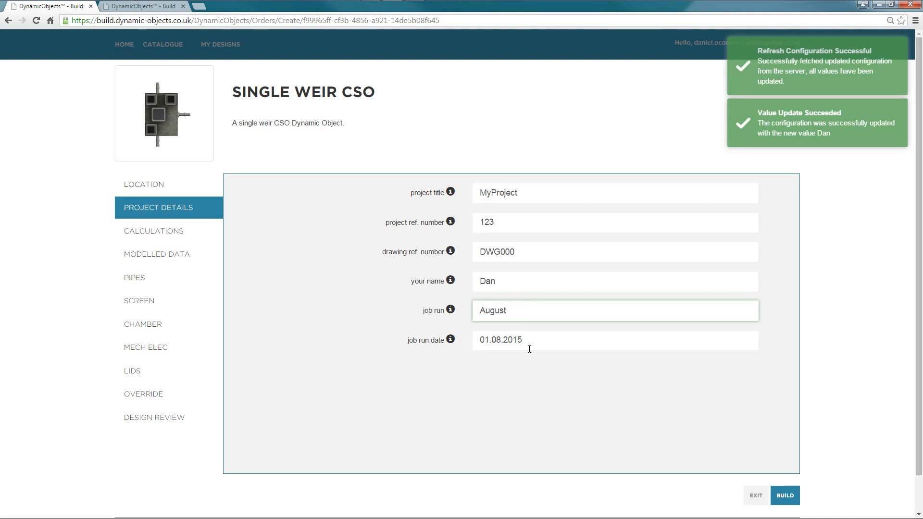
{"action": "key", "text": "ctrl+Left"}
{"action": "type", "text": "Demo"}
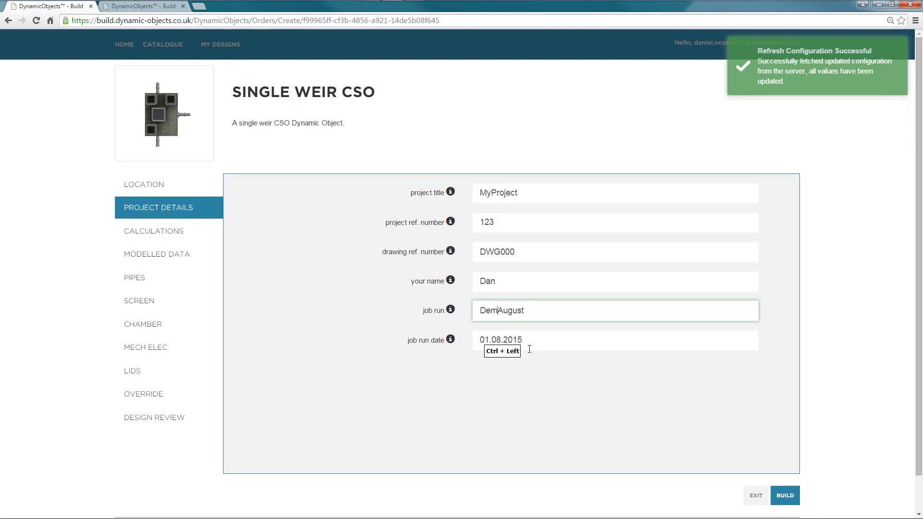
{"action": "left_click", "coordinate": [550, 312]}
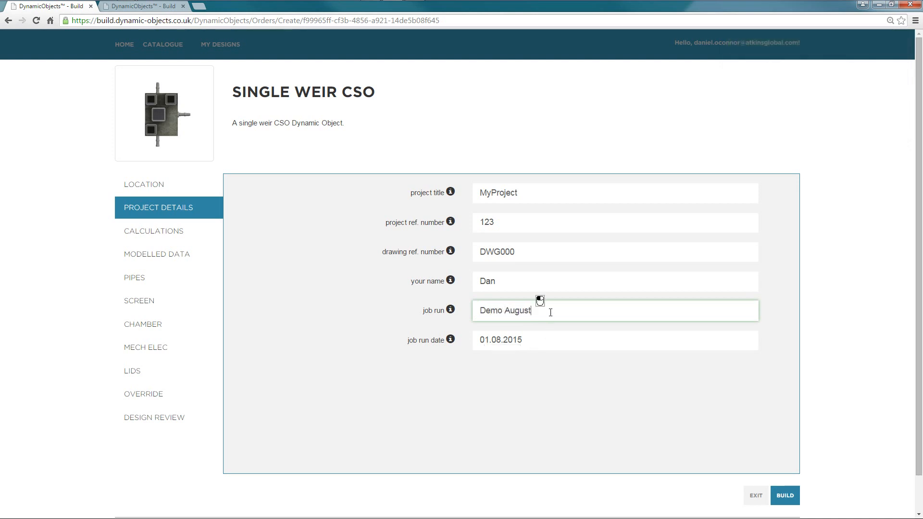
{"action": "type", "text": "15"}
{"action": "left_click", "coordinate": [140, 233]}
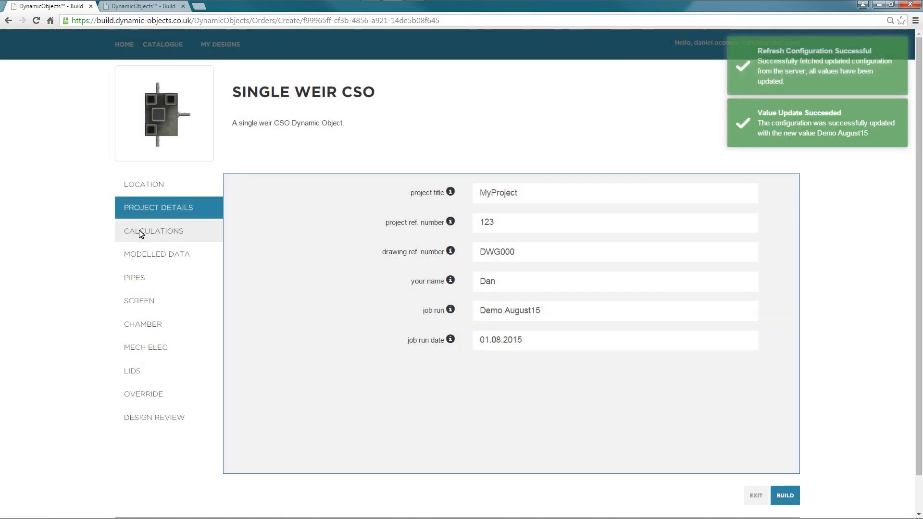
- Enable the CSO flotation/bearing check in the calculation options so that its PDF calc sheet is produced
{"action": "left_click", "coordinate": [181, 235]}
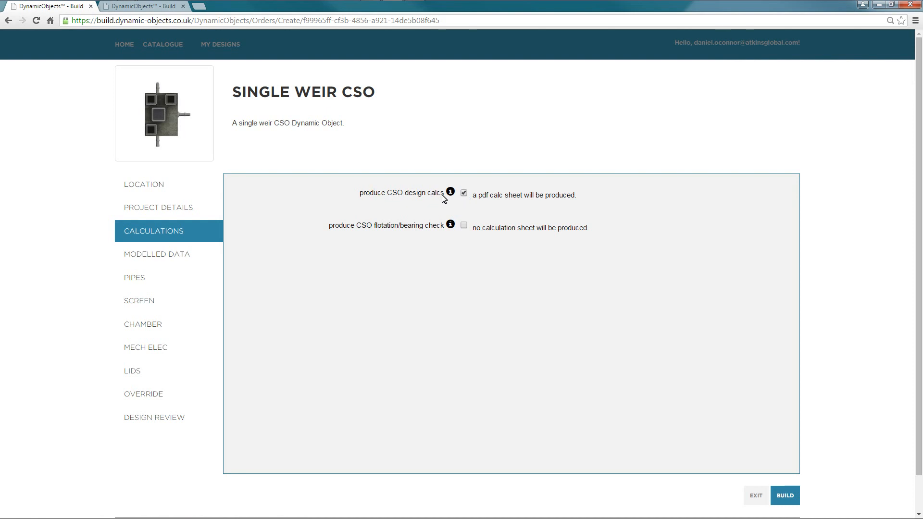
{"action": "mouse_move", "coordinate": [451, 190]}
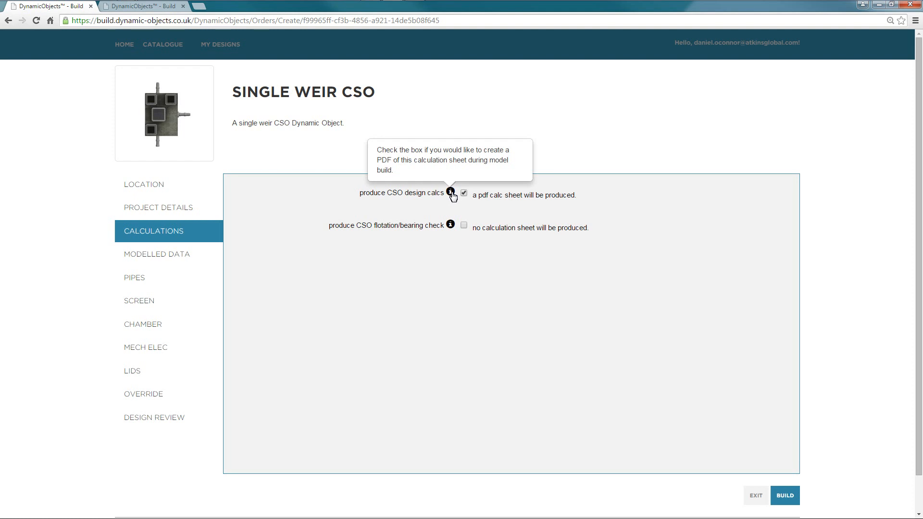
{"action": "left_click", "coordinate": [464, 225]}
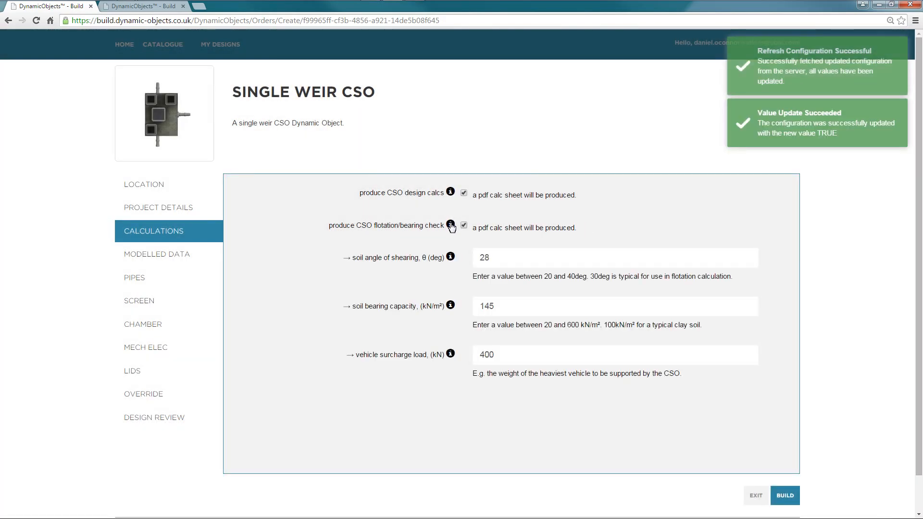
{"action": "mouse_move", "coordinate": [452, 227]}
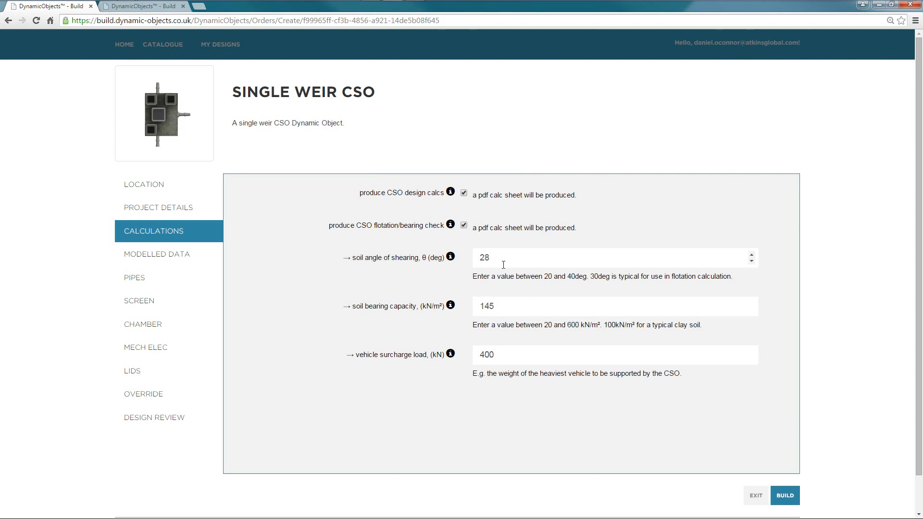
- Try a soil angle of shearing of 10 degrees, below the permitted 20 to 40 degree range
{"action": "left_click_drag", "start_coordinate": [477, 277], "coordinate": [596, 269]}
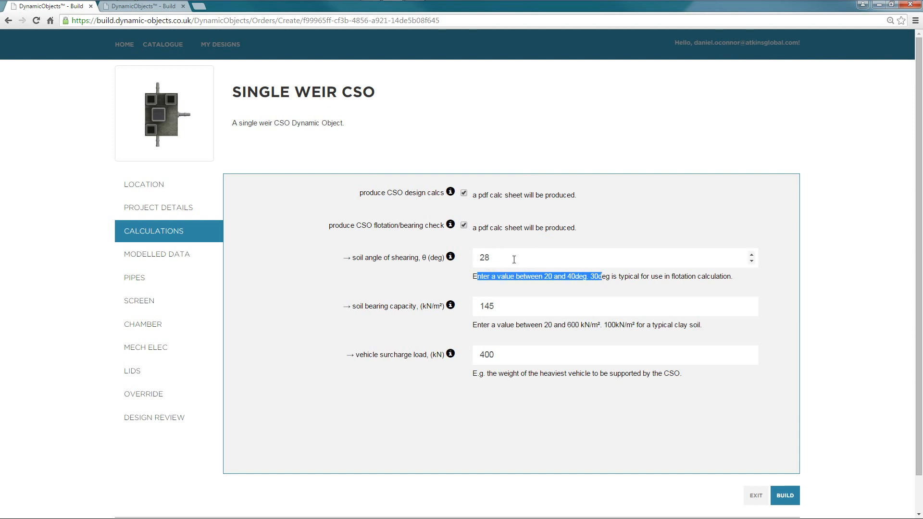
{"action": "left_click_drag", "start_coordinate": [514, 260], "coordinate": [479, 260]}
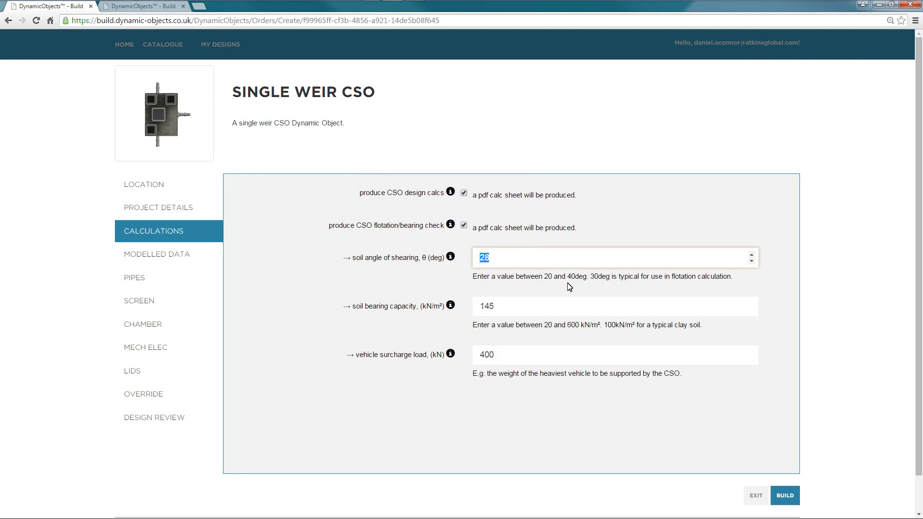
{"action": "type", "text": "10"}
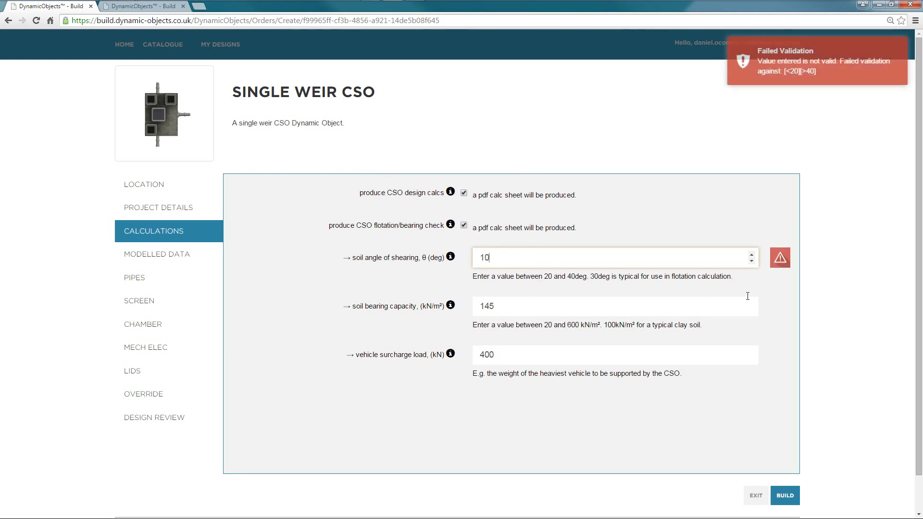
{"action": "mouse_move", "coordinate": [788, 269]}
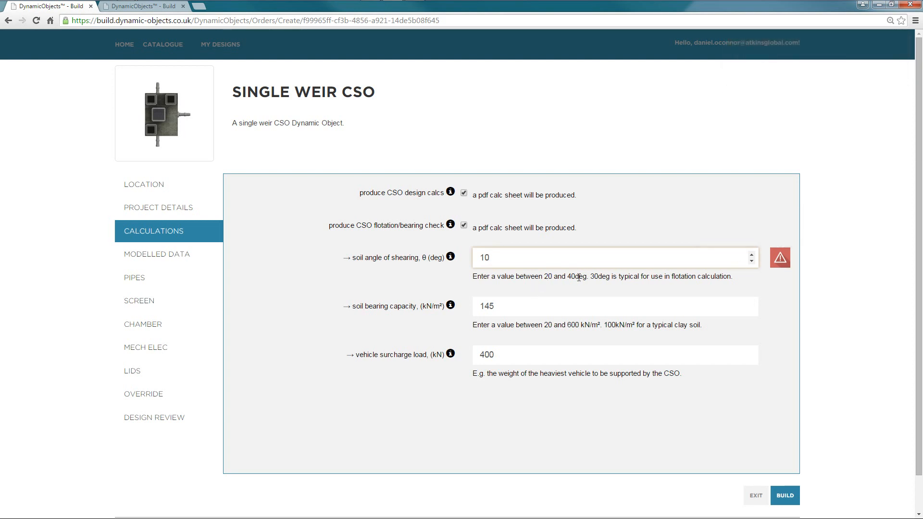
- Set the soil angle of shearing to 28 degrees for the flotation/bearing check
{"action": "left_click_drag", "start_coordinate": [500, 259], "coordinate": [462, 244]}
{"action": "type", "text": "30"}
{"action": "key", "text": "BackSpace"}
{"action": "key", "text": "BackSpace"}
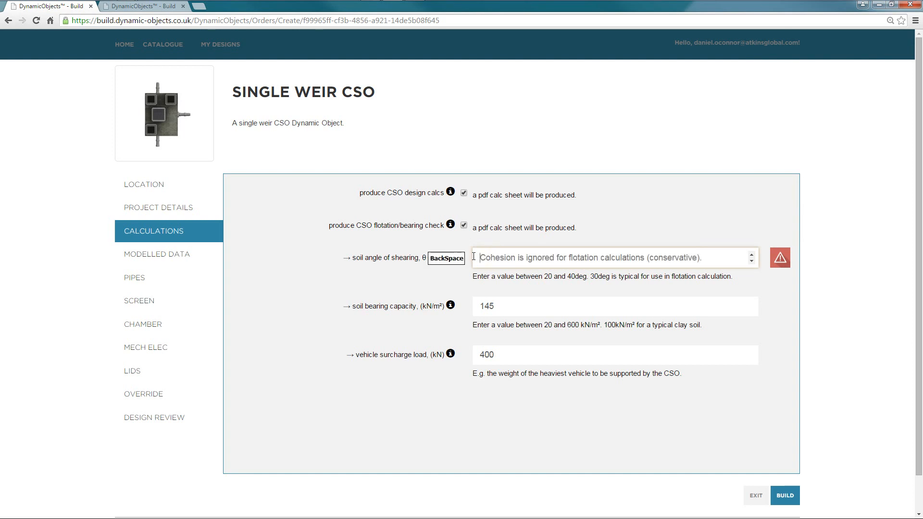
{"action": "type", "text": "28"}
{"action": "left_click", "coordinate": [530, 304]}
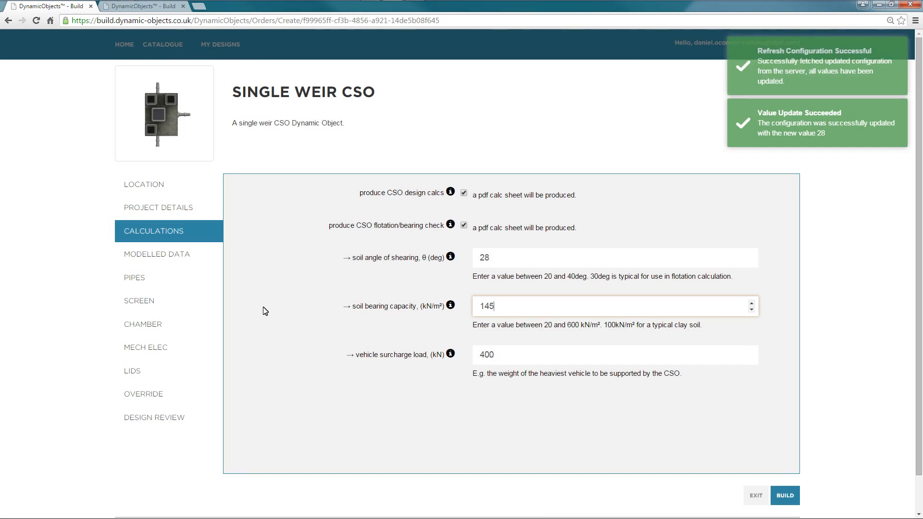
- Set the weir level to 8 mOD in the modelled data
{"action": "left_click", "coordinate": [172, 259]}
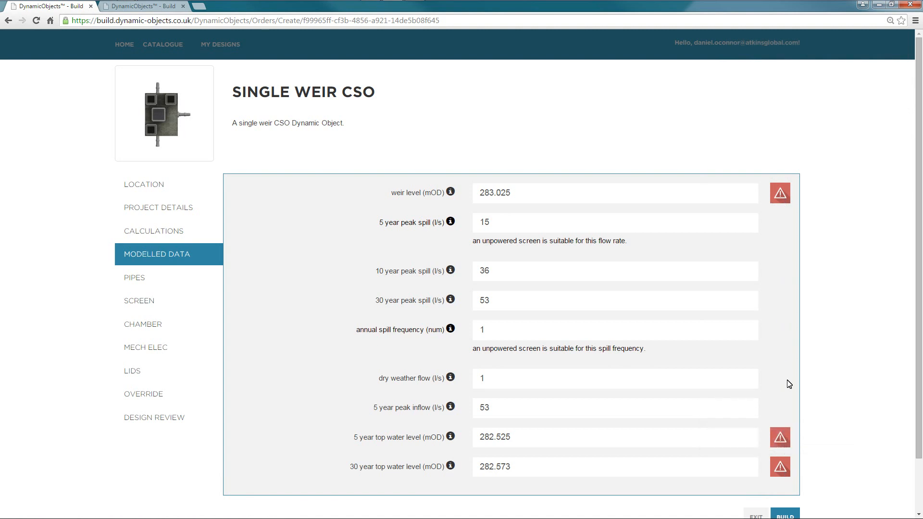
{"action": "mouse_move", "coordinate": [789, 200]}
{"action": "left_click_drag", "start_coordinate": [502, 187], "coordinate": [470, 180]}
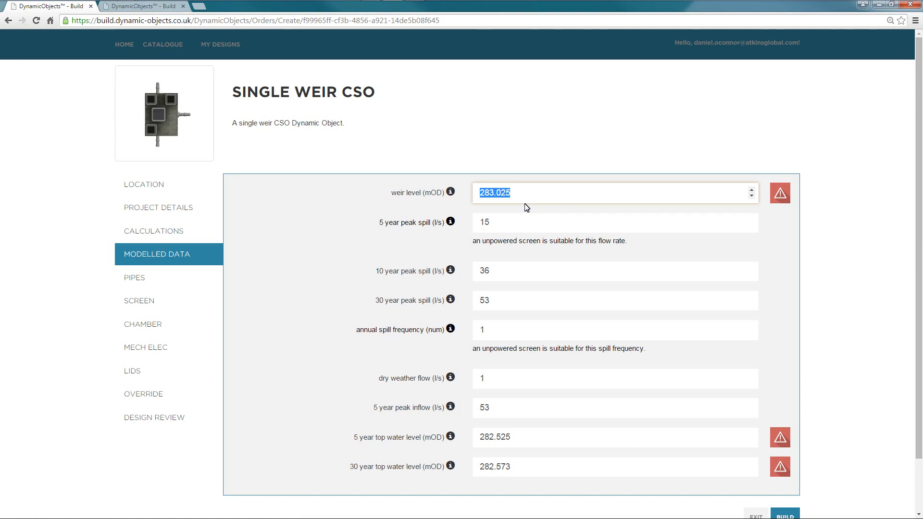
{"action": "type", "text": "8"}
{"action": "left_click", "coordinate": [497, 223]}
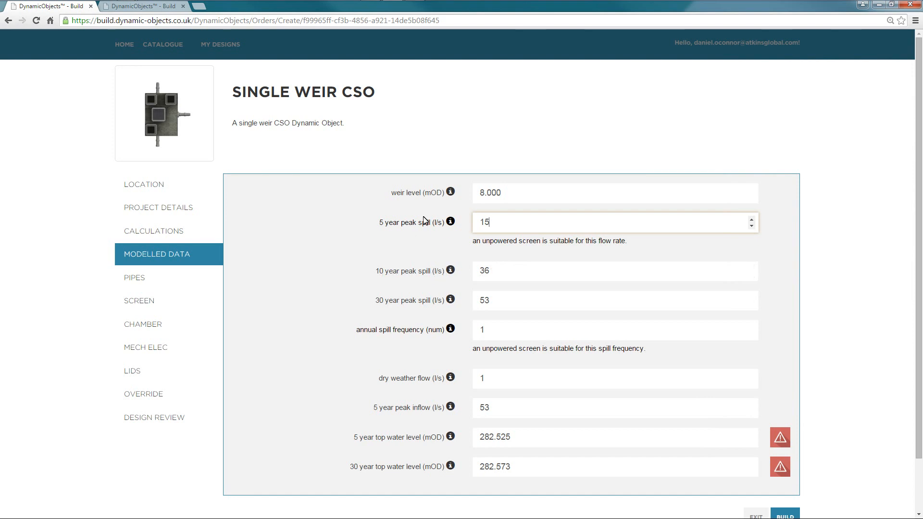
- Try 5 year peak spill values of 150 and 1500 l/s to test the screen suitability
{"action": "mouse_move", "coordinate": [449, 226]}
{"action": "mouse_move", "coordinate": [450, 273]}
{"action": "type", "text": "0"}
{"action": "left_click", "coordinate": [502, 272]}
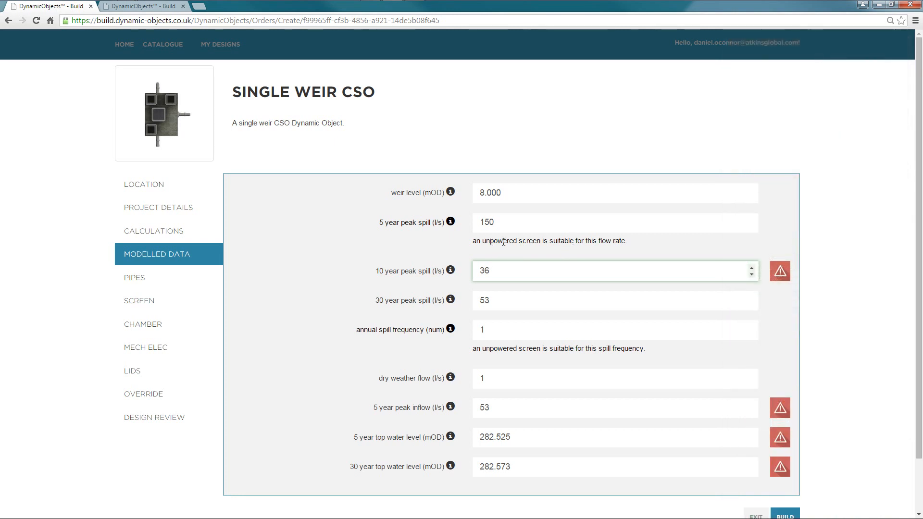
{"action": "left_click", "coordinate": [503, 215]}
{"action": "type", "text": "0"}
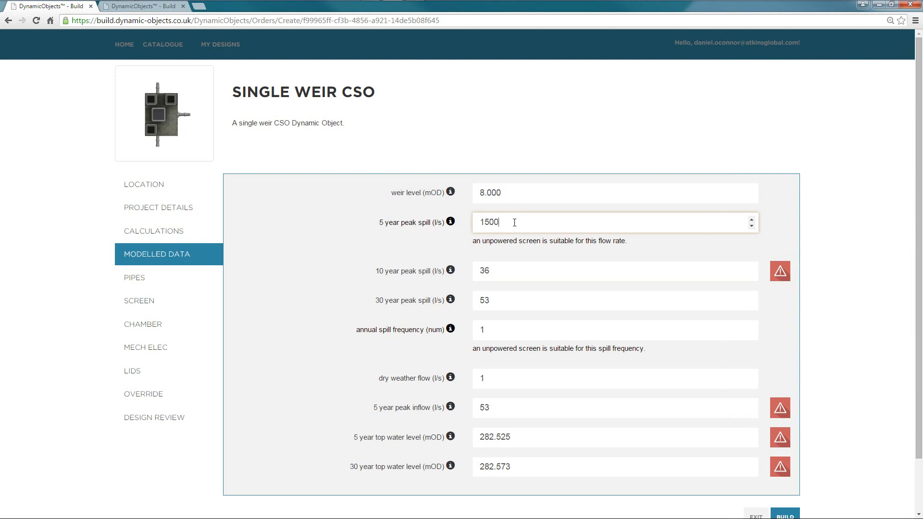
{"action": "left_click", "coordinate": [515, 271]}
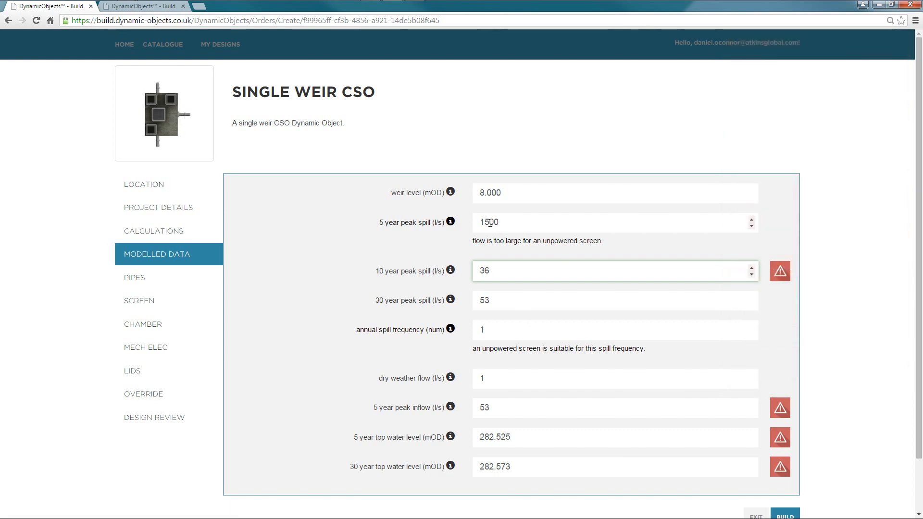
- Set the 5 year peak spill back to 15 l/s and the annual spill frequency to 2
{"action": "left_click_drag", "start_coordinate": [490, 223], "coordinate": [501, 222]}
{"action": "key", "text": "BackSpace"}
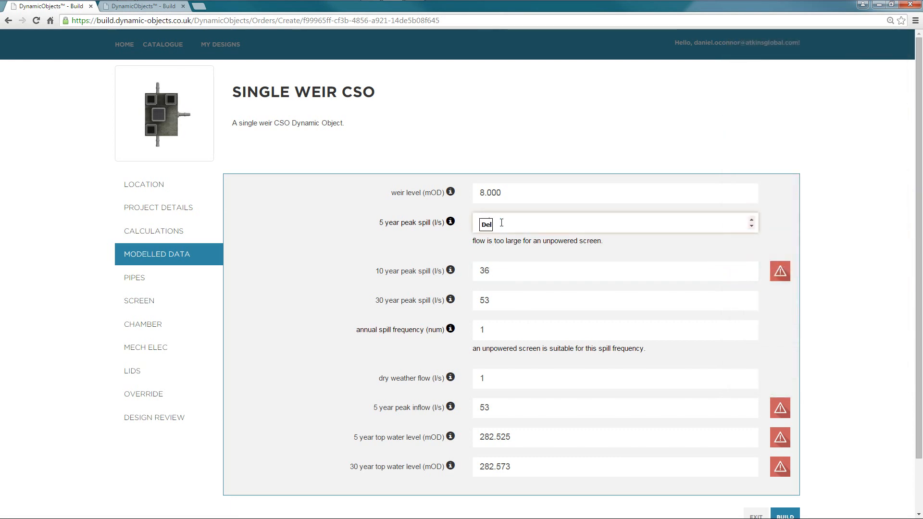
{"action": "left_click", "coordinate": [495, 328]}
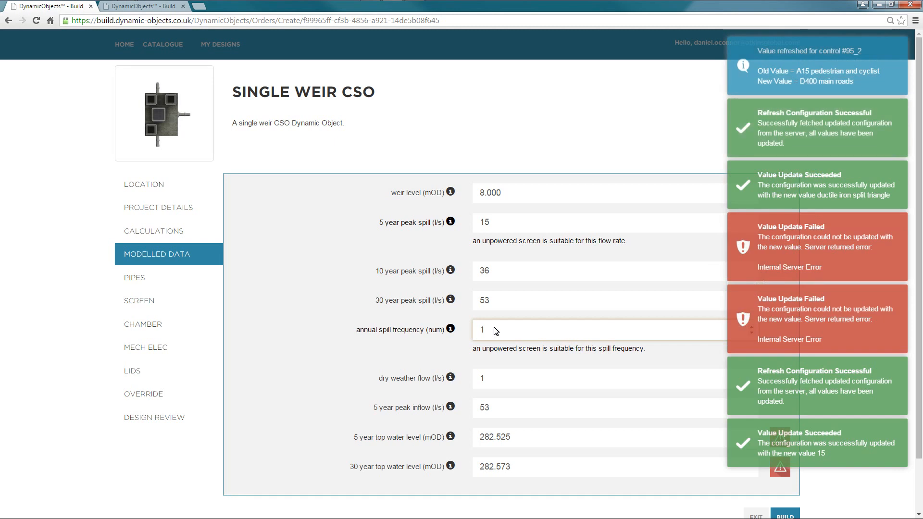
{"action": "key", "text": "BackSpace"}
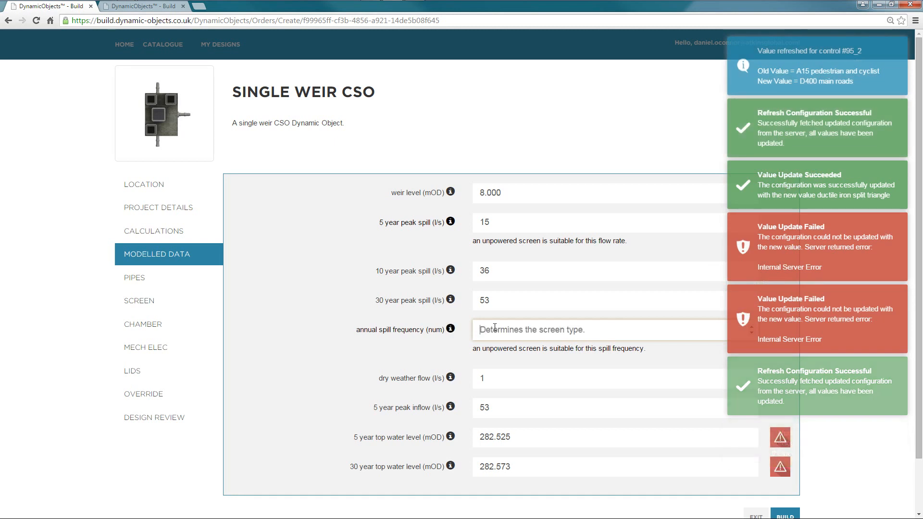
{"action": "type", "text": "2"}
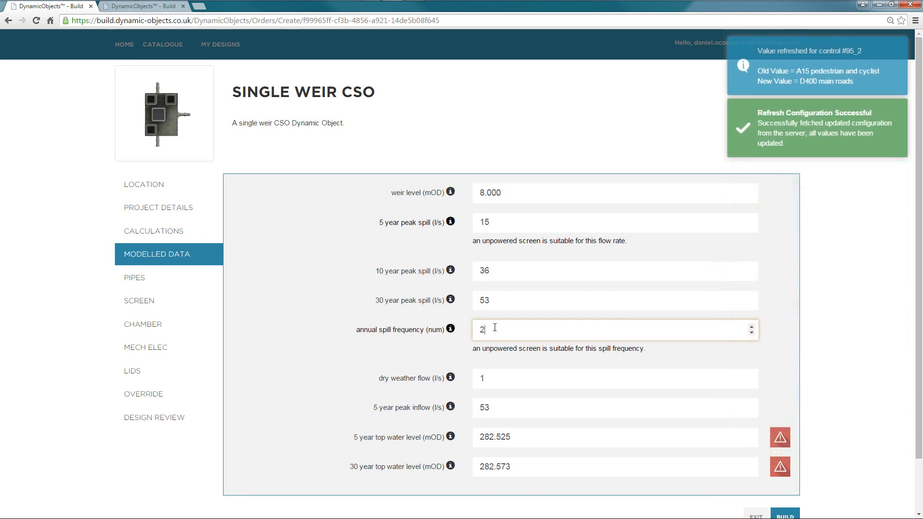
- Try an annual spill frequency of 25 to test the screen suitability, and settle on 10
{"action": "type", "text": "5"}
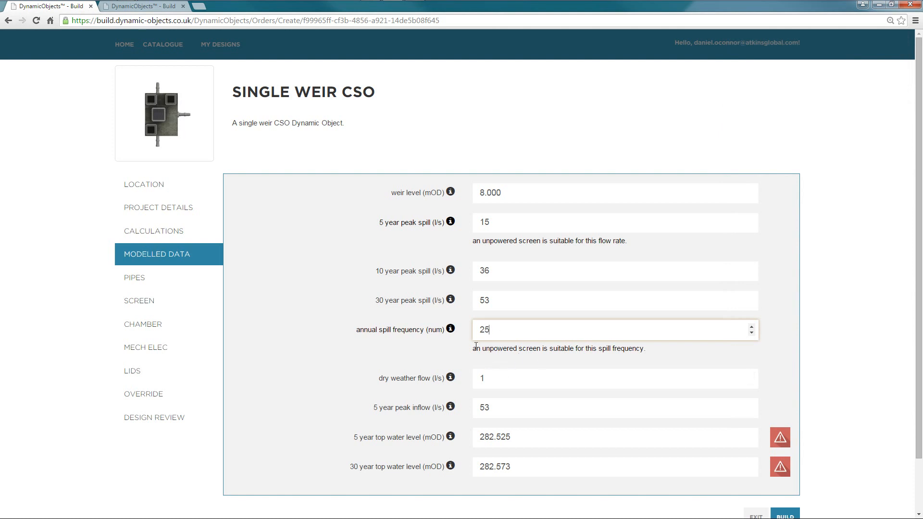
{"action": "left_click", "coordinate": [483, 374]}
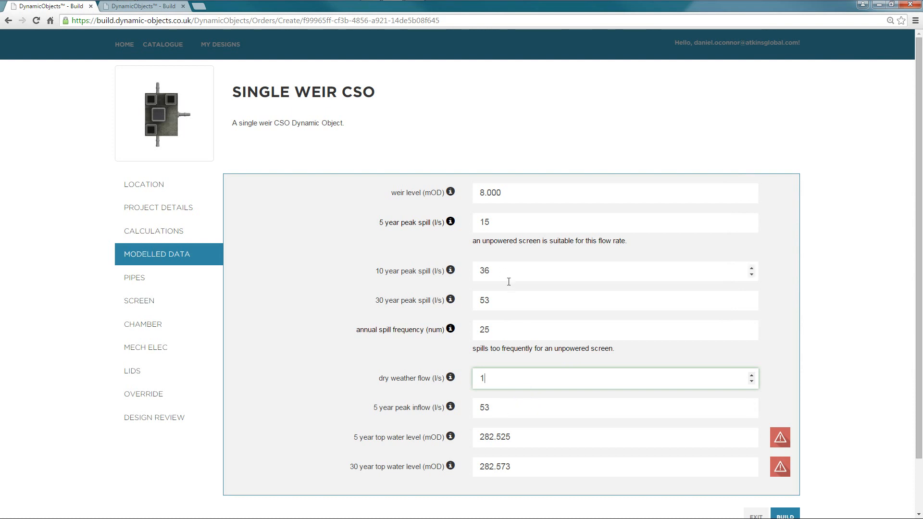
{"action": "left_click_drag", "start_coordinate": [498, 328], "coordinate": [475, 332]}
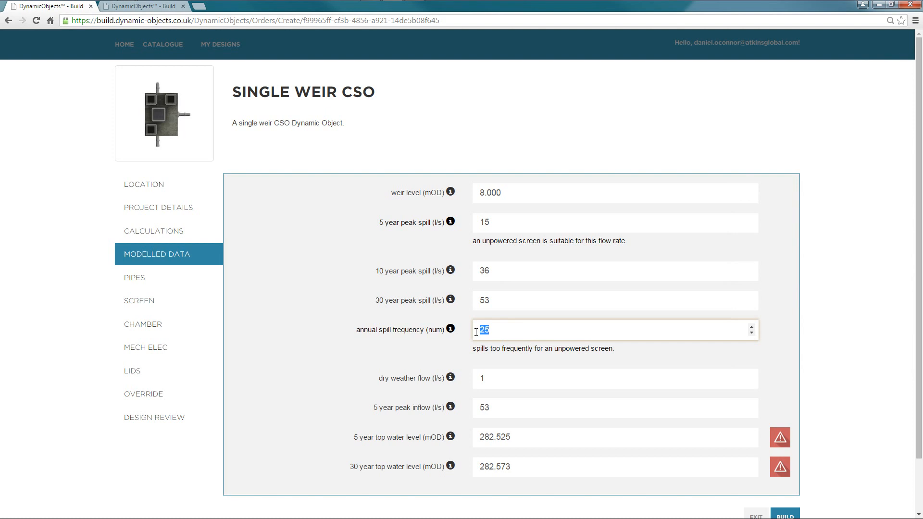
{"action": "type", "text": "10"}
{"action": "left_click", "coordinate": [505, 379]}
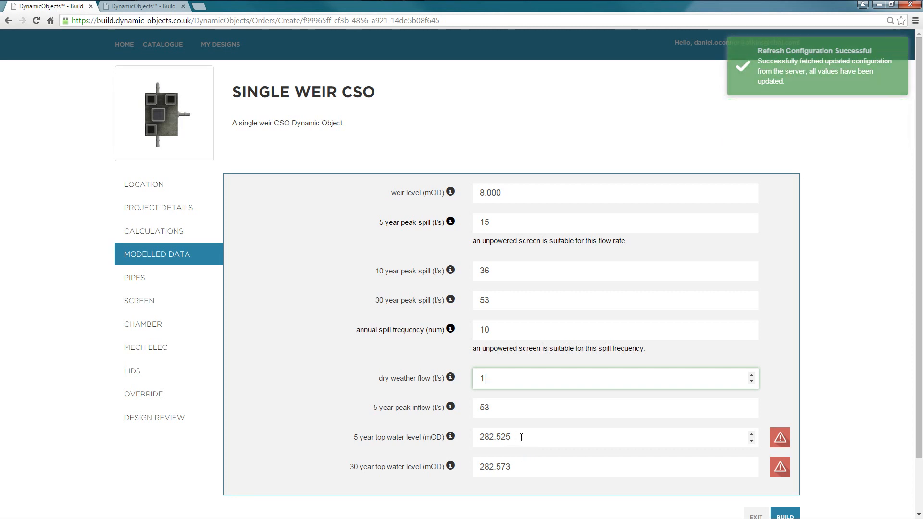
- Set the 5 year top water level to 8.25 mOD in the modelled data
{"action": "left_click", "coordinate": [522, 437]}
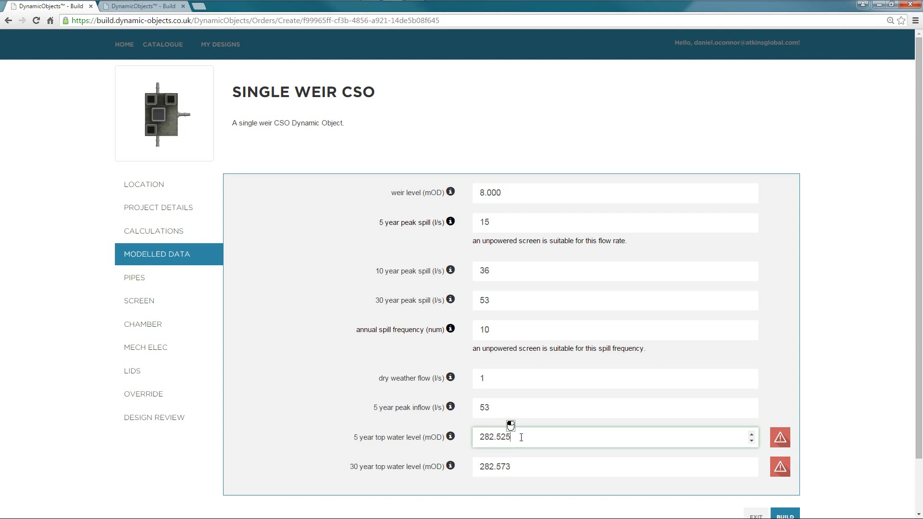
{"action": "left_click_drag", "start_coordinate": [521, 437], "coordinate": [471, 440]}
{"action": "type", "text": "8.25"}
{"action": "left_click", "coordinate": [532, 466]}
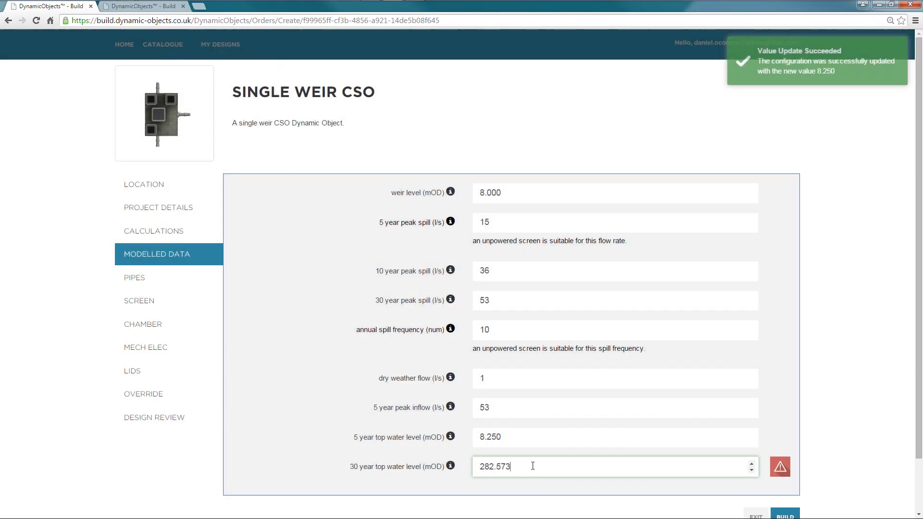
- Set the 30 year top water level to 8.35 mOD in the modelled data
{"action": "left_click_drag", "start_coordinate": [511, 466], "coordinate": [471, 470]}
{"action": "type", "text": "8"}
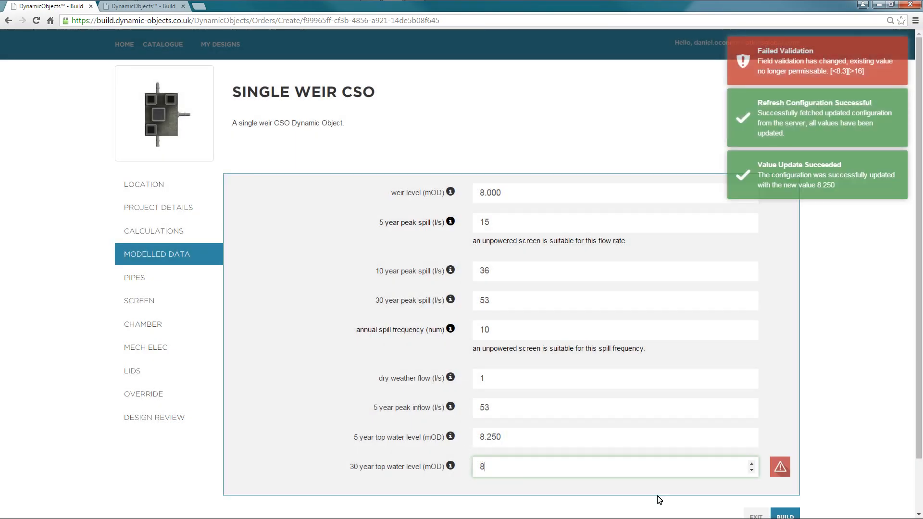
{"action": "type", "text": ".3"}
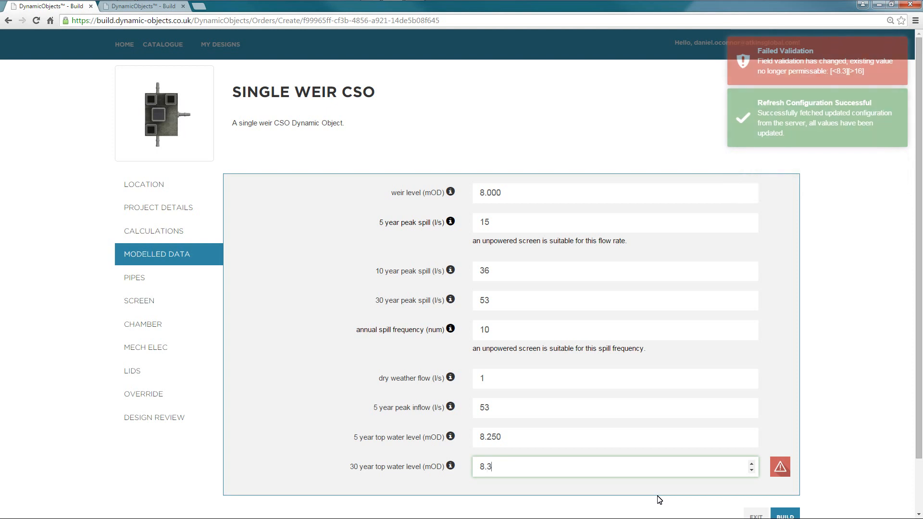
{"action": "type", "text": "5"}
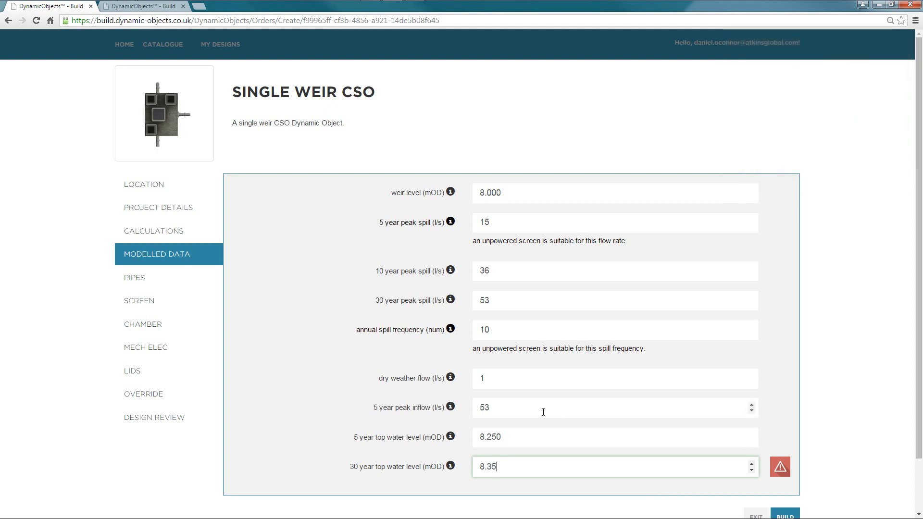
{"action": "left_click", "coordinate": [509, 378]}
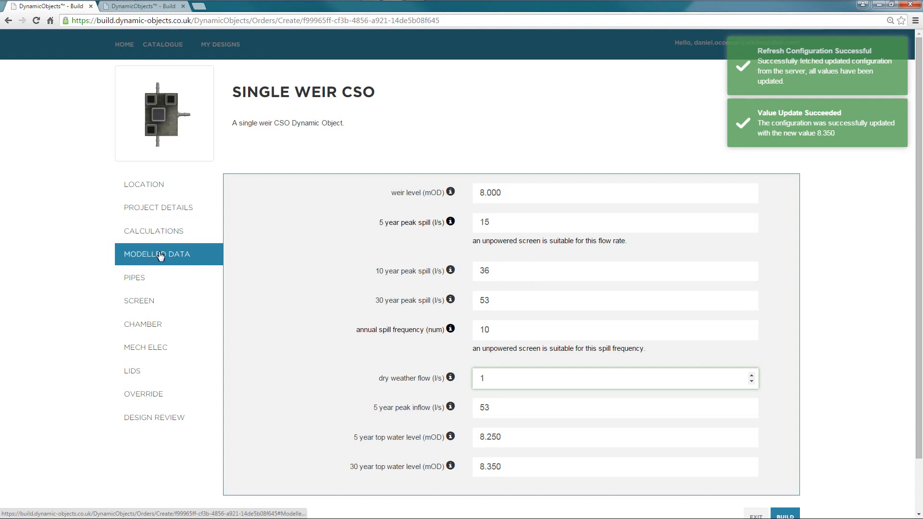
- In the pipes section, check the incoming pipe material options and set the incoming pipe DN to 450 mm
{"action": "left_click", "coordinate": [139, 285]}
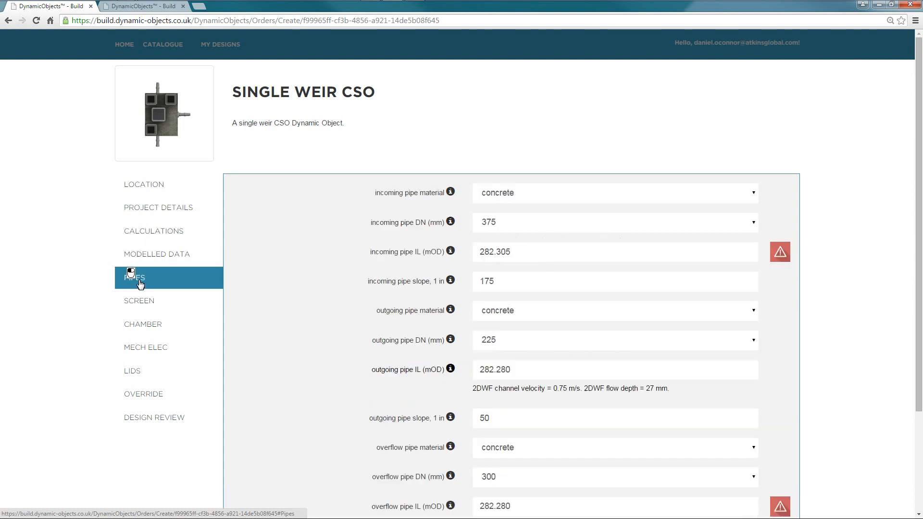
{"action": "scroll", "coordinate": [418, 264], "scroll_direction": "down", "scroll_amount": 1}
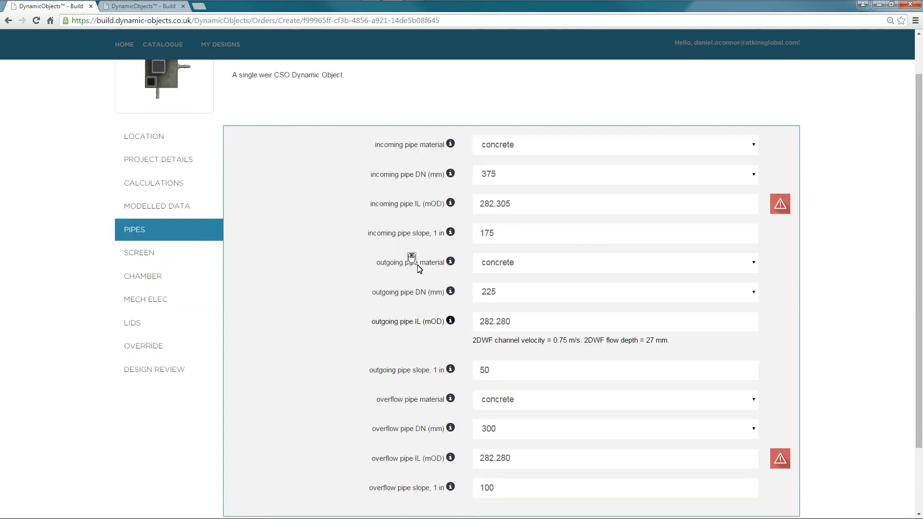
{"action": "scroll", "coordinate": [419, 264], "scroll_direction": "down", "scroll_amount": 1}
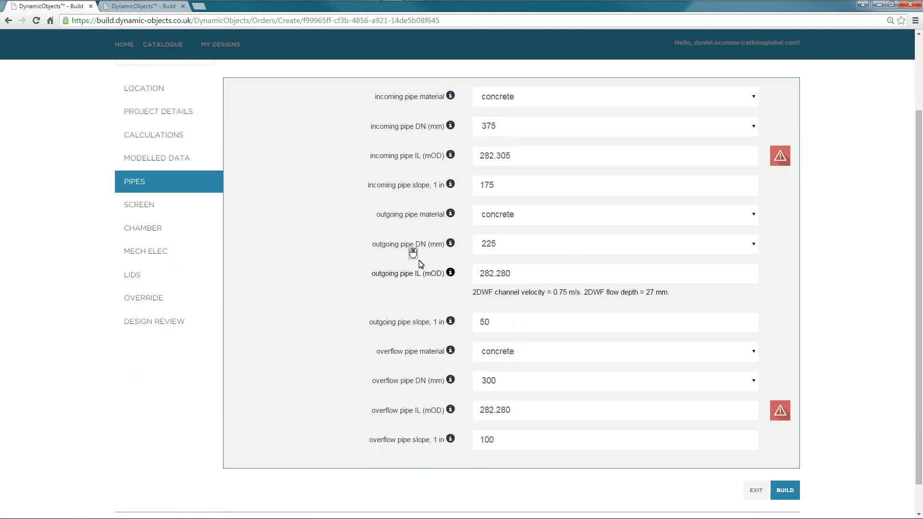
{"action": "left_click", "coordinate": [514, 98]}
{"action": "left_click", "coordinate": [320, 86]}
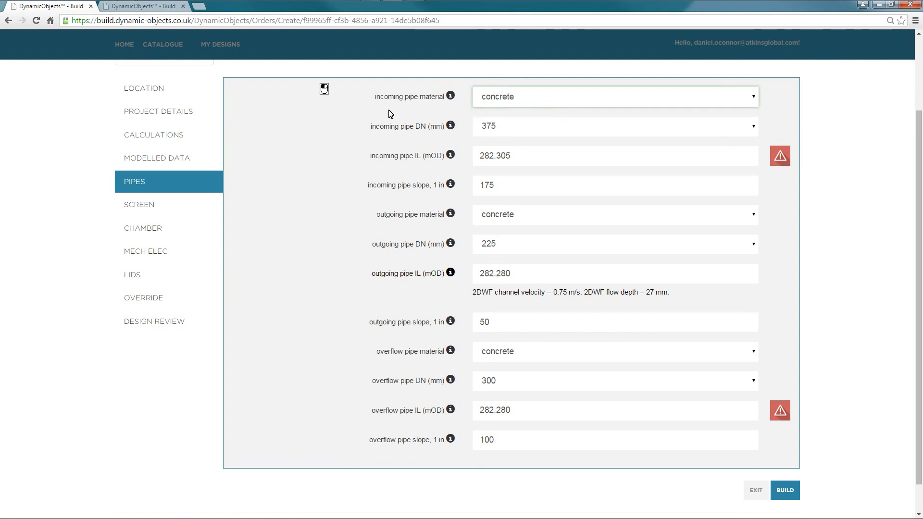
{"action": "left_click", "coordinate": [523, 130]}
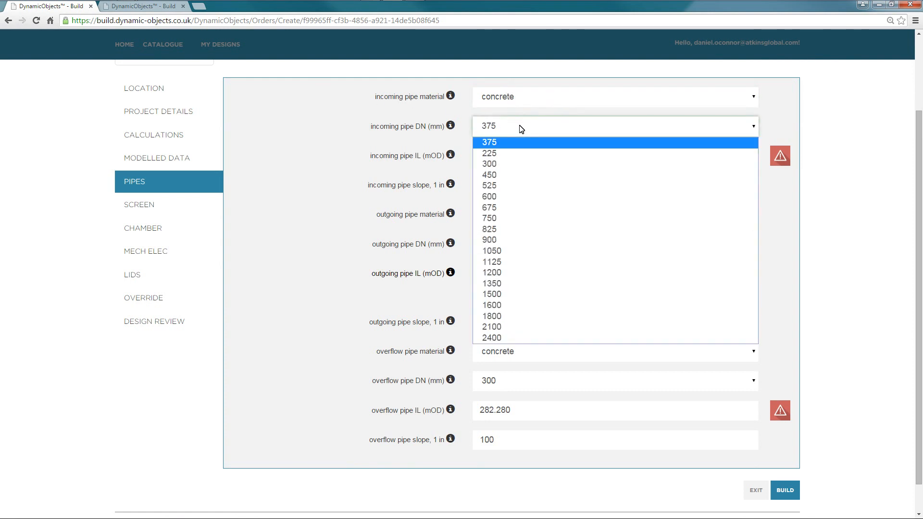
{"action": "left_click", "coordinate": [514, 175]}
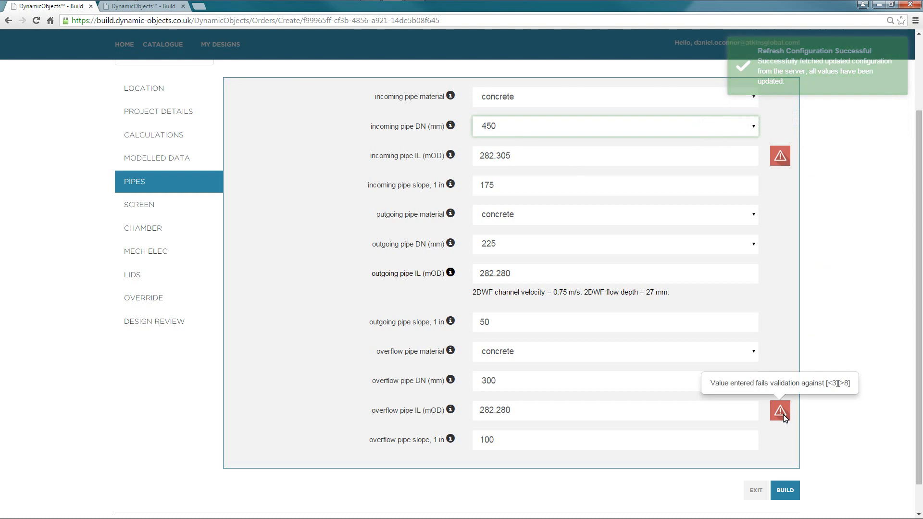
- Check the validation limits of the incoming pipe IL and set it to 6 mOD
{"action": "mouse_move", "coordinate": [776, 164]}
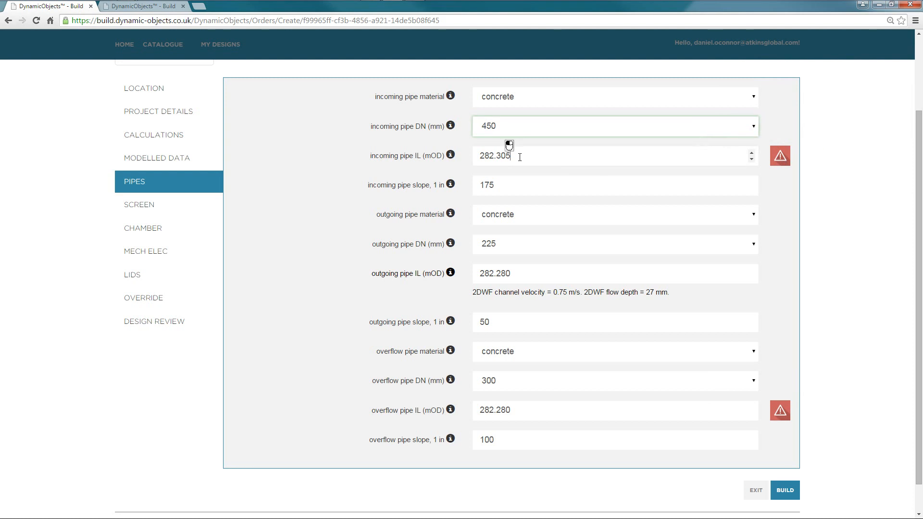
{"action": "left_click_drag", "start_coordinate": [511, 152], "coordinate": [469, 149]}
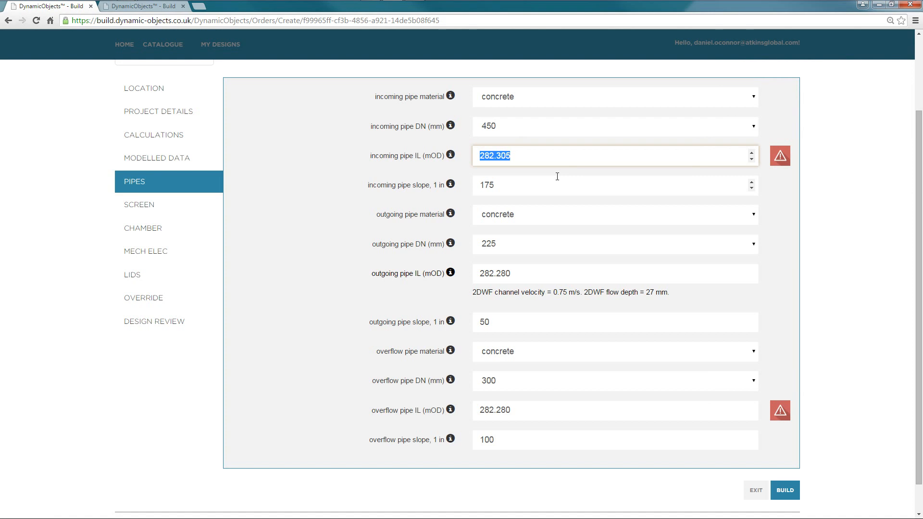
{"action": "type", "text": "6"}
{"action": "left_click", "coordinate": [540, 186]}
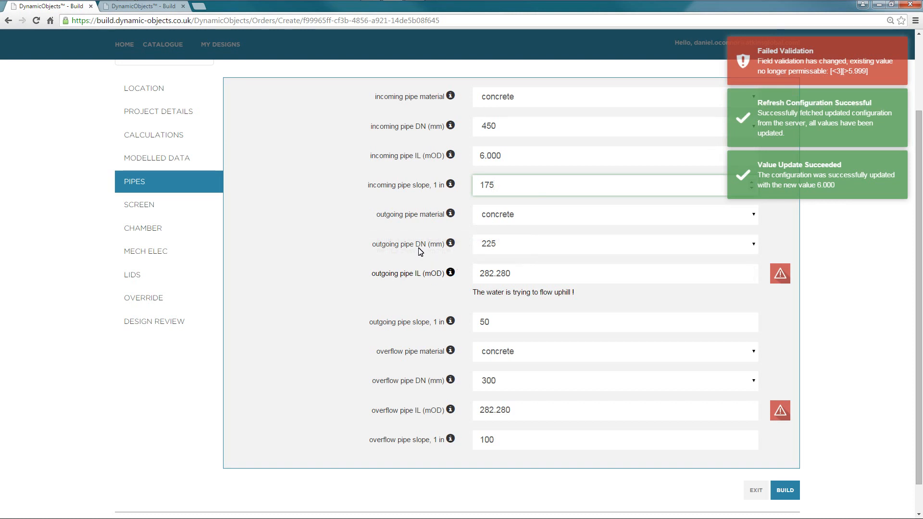
- Set the outgoing pipe IL to 5.8 mOD and the outgoing pipe DN to 375 mm
{"action": "left_click", "coordinate": [513, 275]}
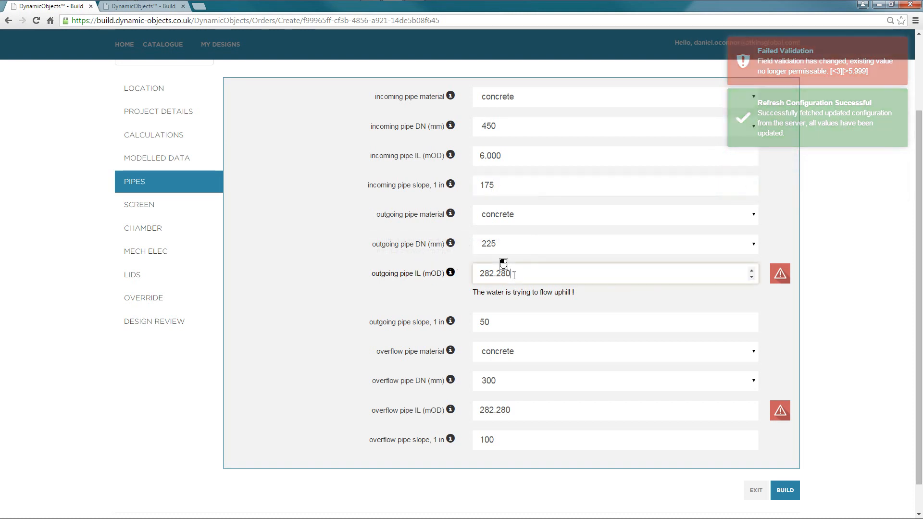
{"action": "left_click_drag", "start_coordinate": [514, 275], "coordinate": [469, 270]}
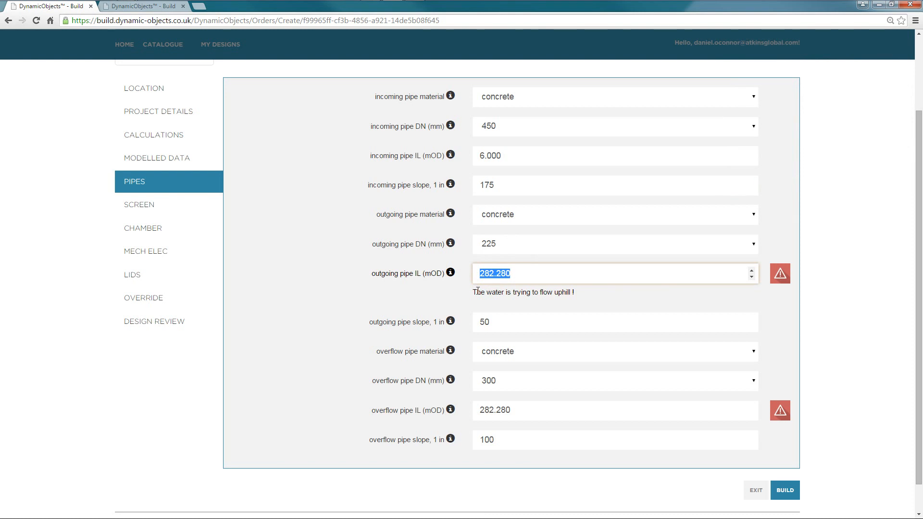
{"action": "type", "text": "5.8"}
{"action": "left_click", "coordinate": [512, 248]}
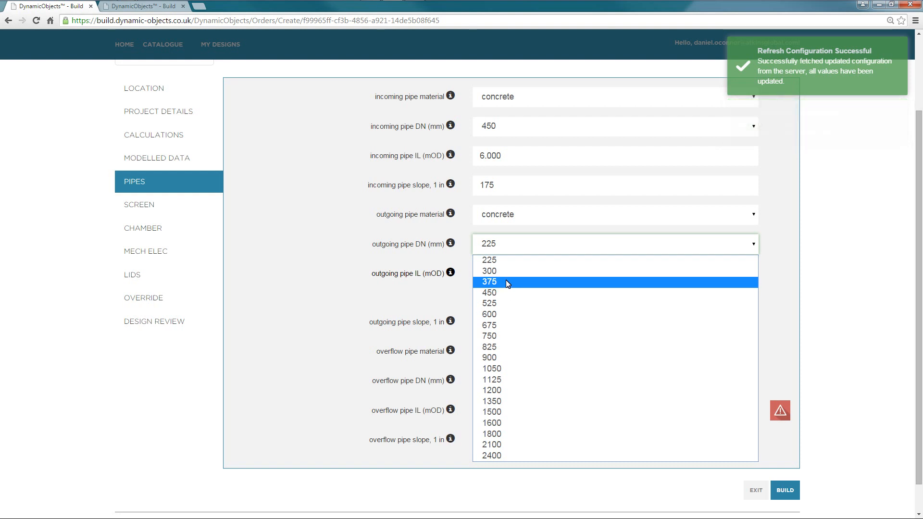
{"action": "left_click", "coordinate": [506, 282]}
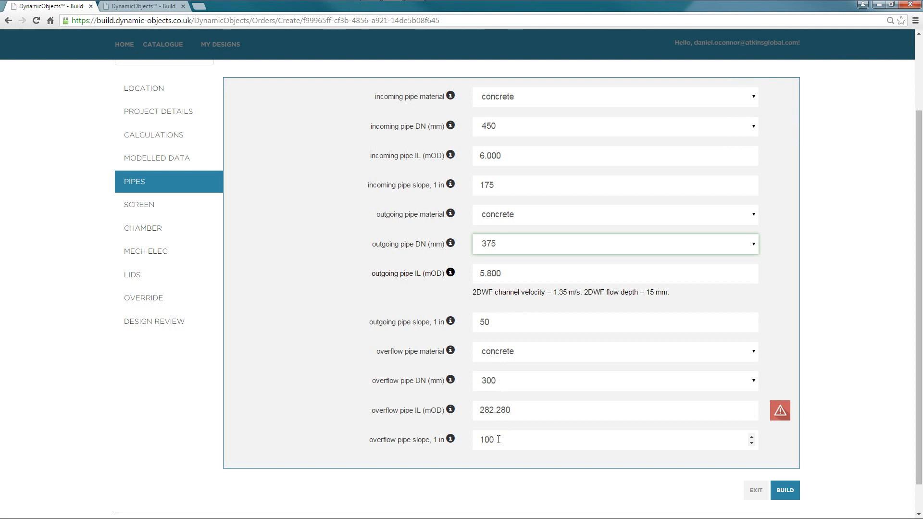
- Set the overflow pipe IL to 7.5 mOD
{"action": "left_click", "coordinate": [520, 409]}
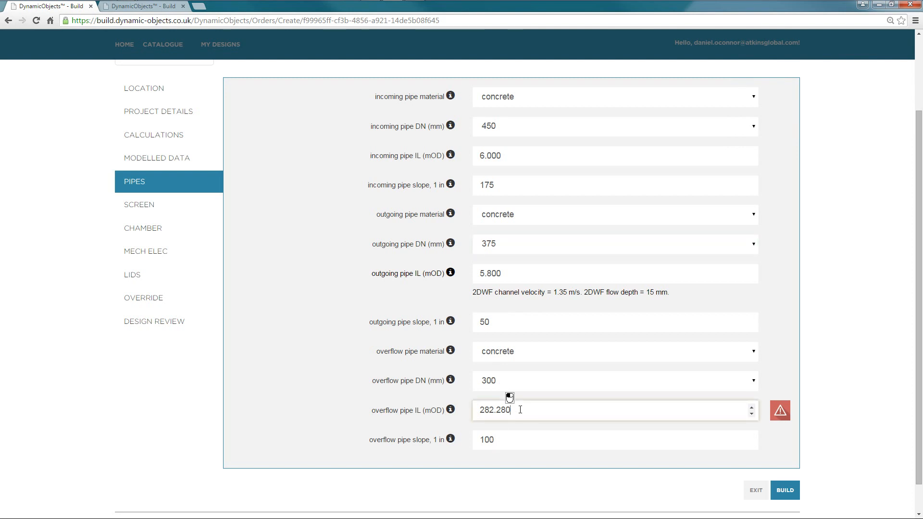
{"action": "left_click_drag", "start_coordinate": [520, 410], "coordinate": [474, 413]}
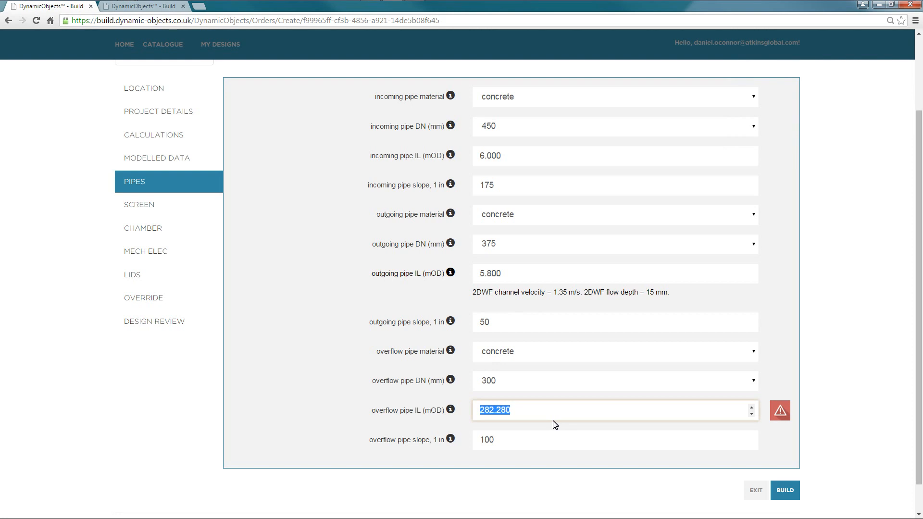
{"action": "type", "text": "7.5"}
{"action": "left_click", "coordinate": [523, 439]}
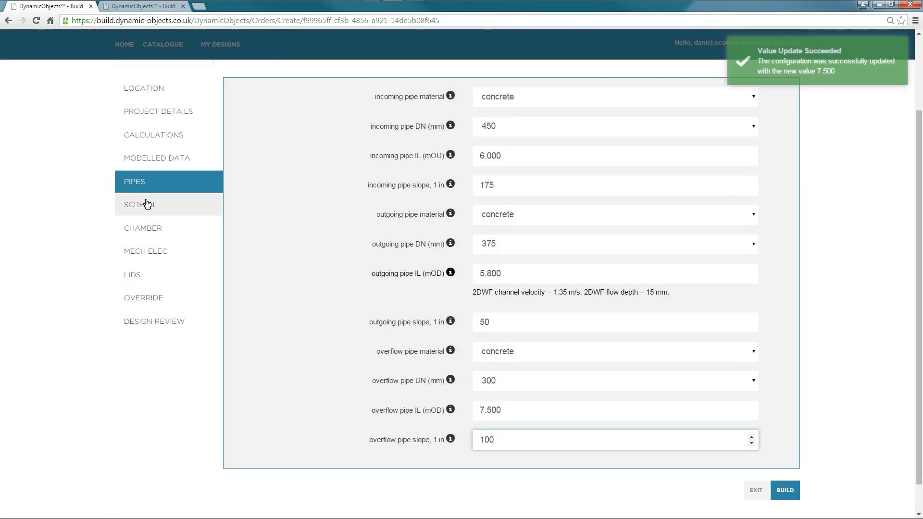
- In the screen section, set the screen selection method to Autoselect and review the supplier and product options
{"action": "left_click", "coordinate": [146, 205]}
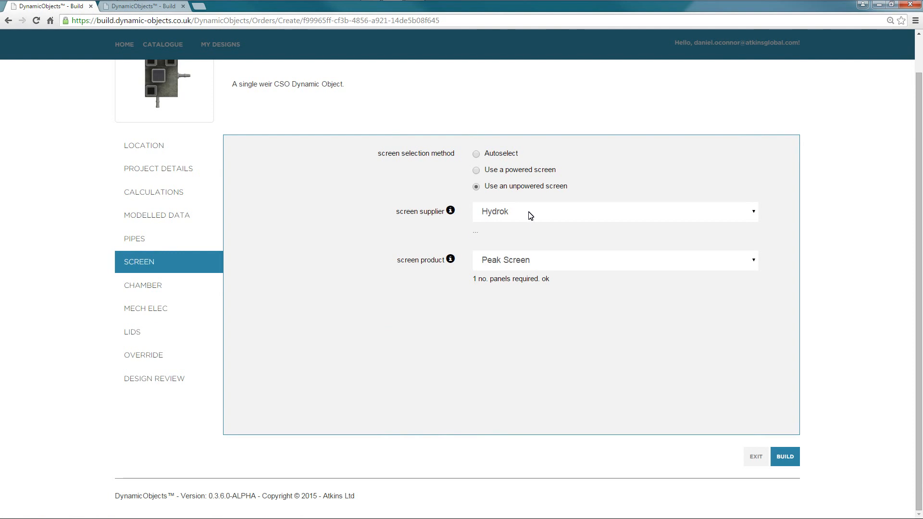
{"action": "left_click", "coordinate": [528, 213]}
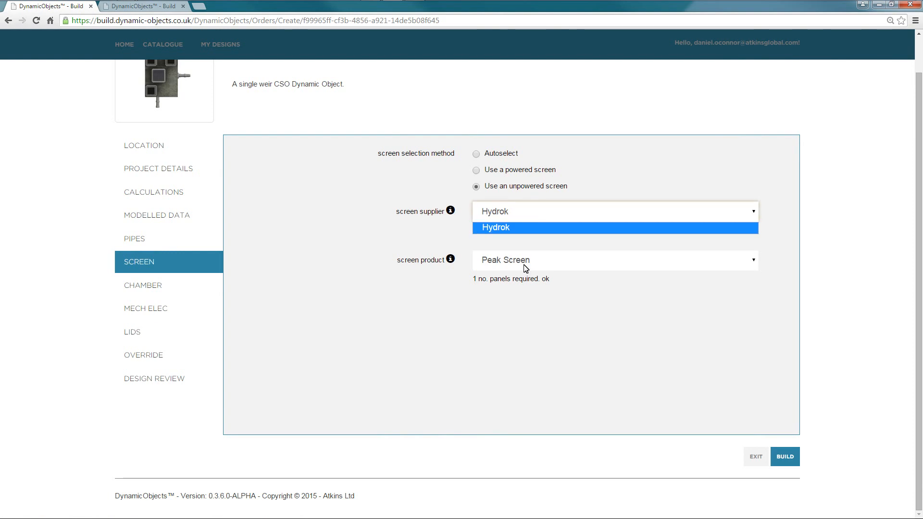
{"action": "left_click", "coordinate": [477, 155]}
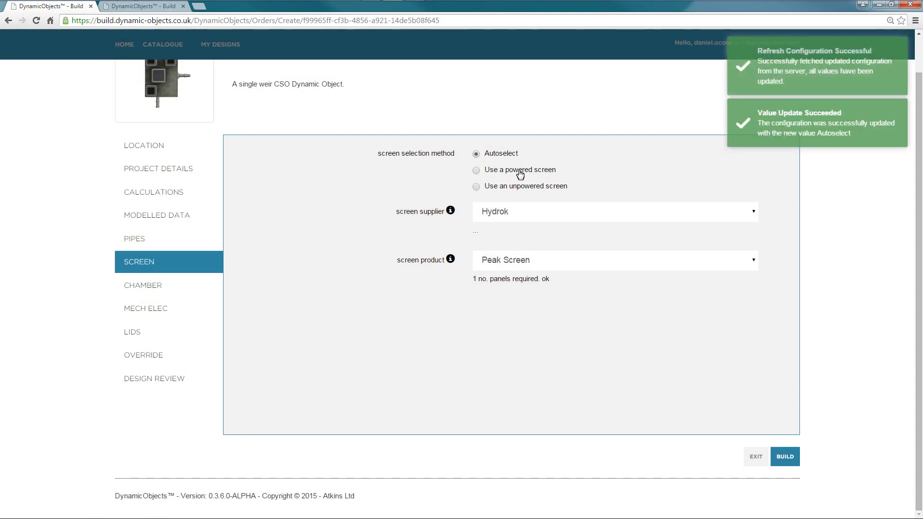
{"action": "left_click", "coordinate": [542, 216]}
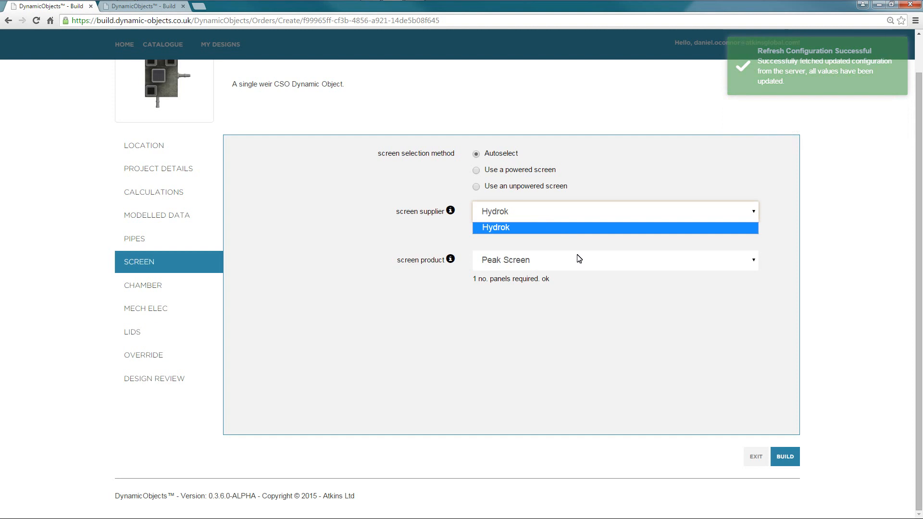
{"action": "left_click", "coordinate": [545, 258]}
{"action": "left_click", "coordinate": [547, 320]}
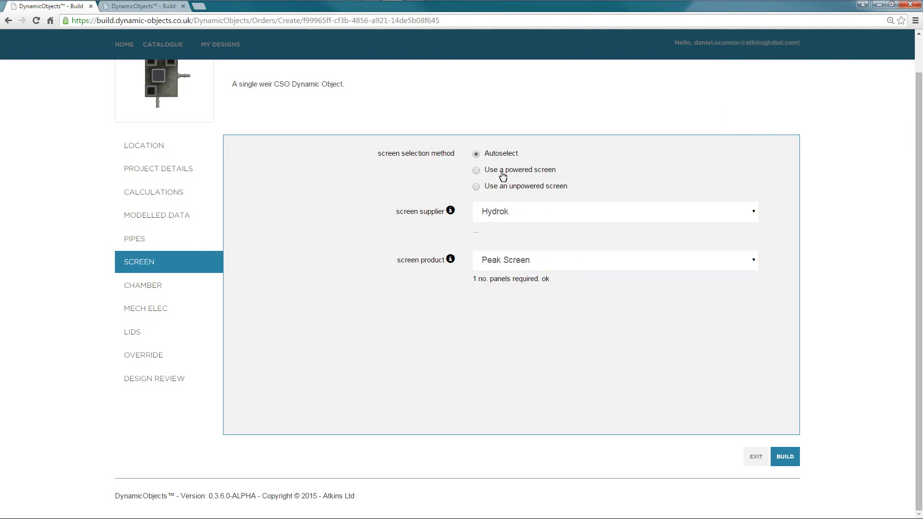
- Set the screen selection method to use a powered screen, check the supplier options and choose Mecmex 180 as the screen product
{"action": "left_click", "coordinate": [476, 171]}
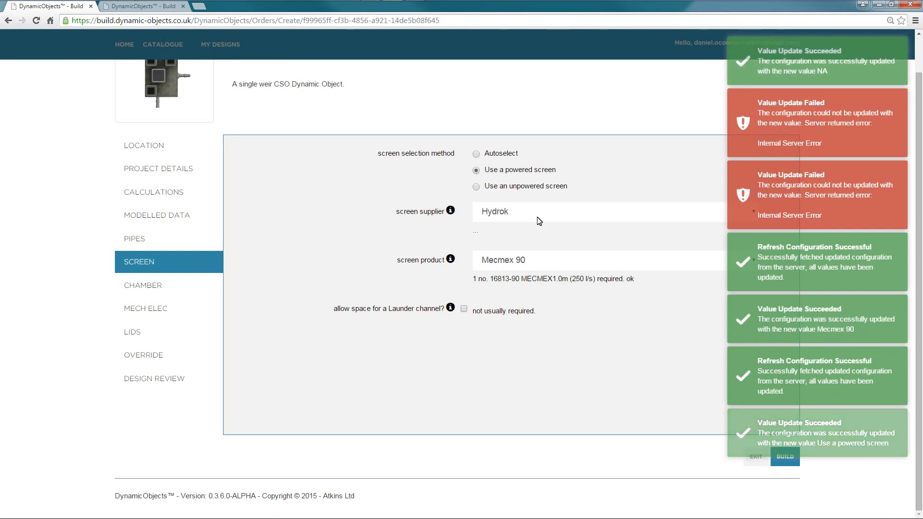
{"action": "left_click", "coordinate": [500, 208]}
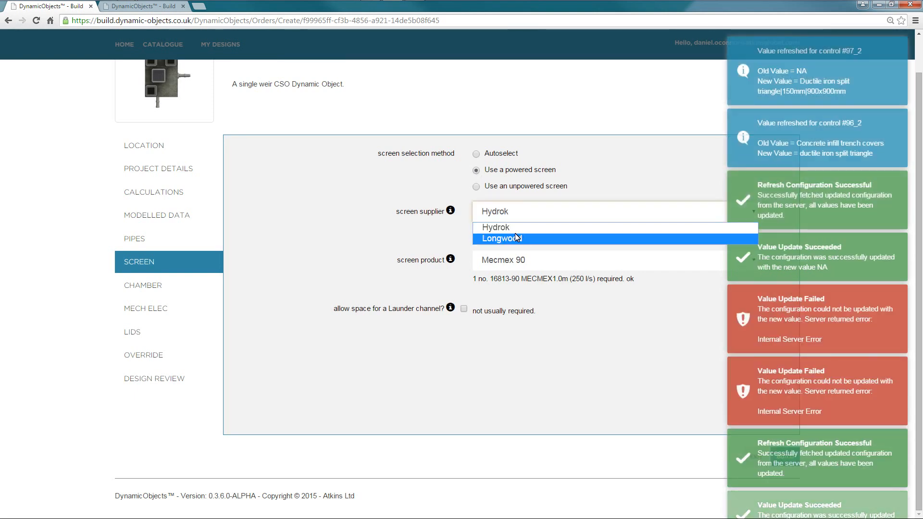
{"action": "left_click", "coordinate": [437, 222]}
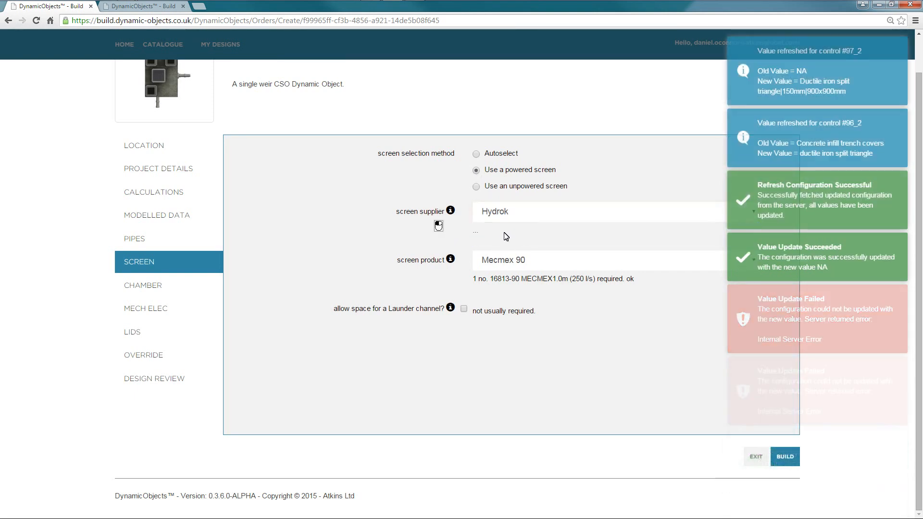
{"action": "left_click", "coordinate": [521, 264]}
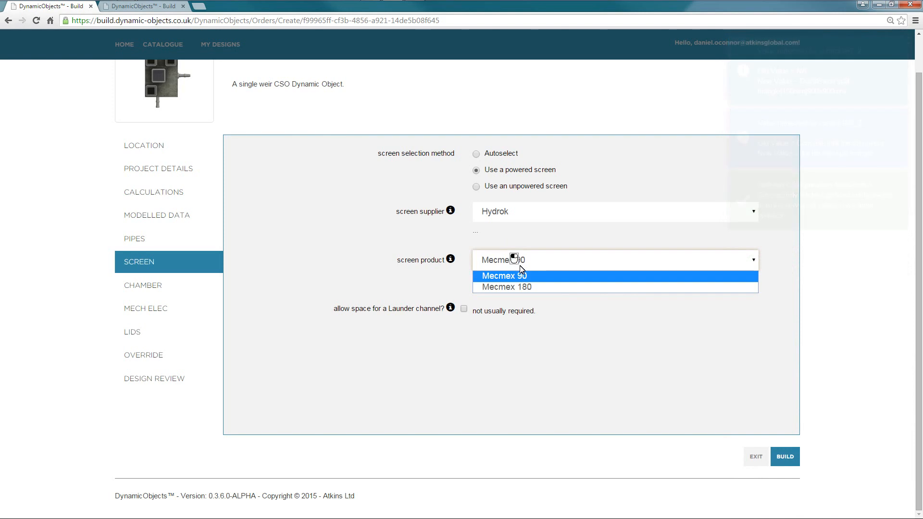
{"action": "left_click", "coordinate": [538, 286]}
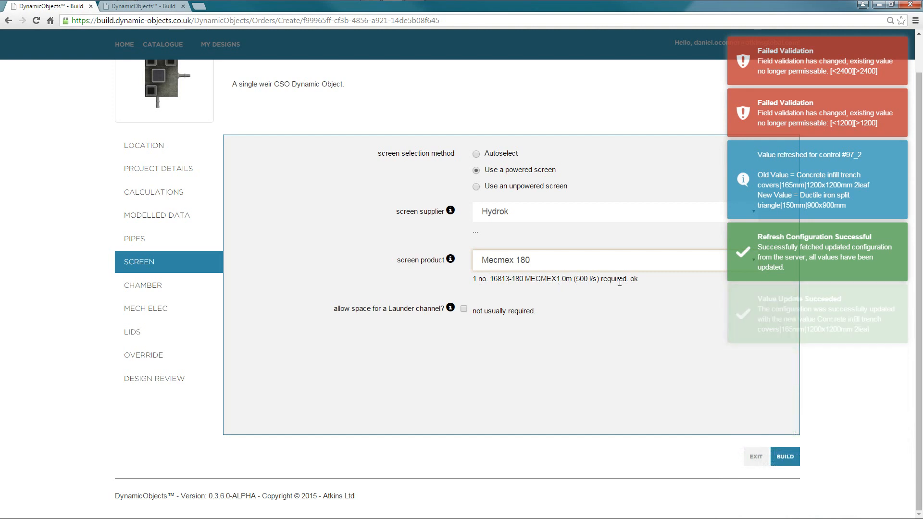
- Change the screen supplier to Longwood and the screen product to Stormguard
{"action": "left_click", "coordinate": [498, 214]}
{"action": "left_click", "coordinate": [501, 237]}
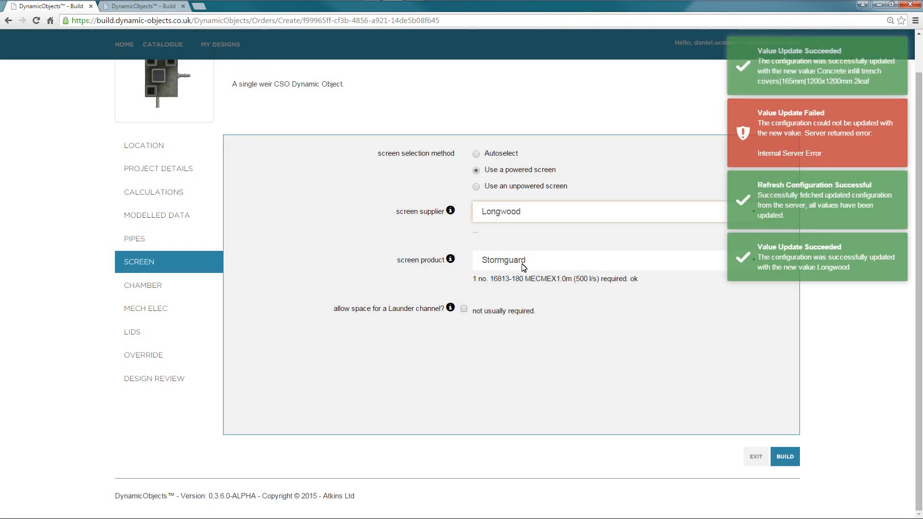
{"action": "left_click", "coordinate": [511, 252]}
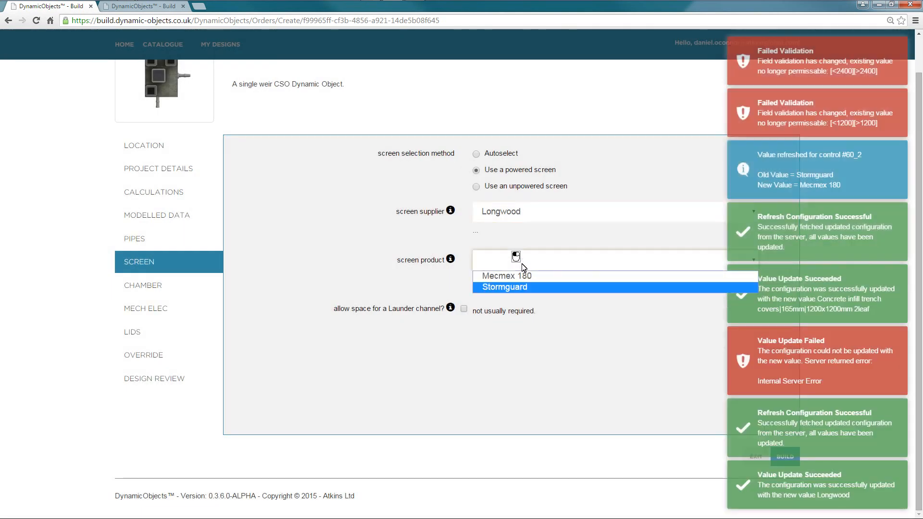
{"action": "left_click", "coordinate": [513, 275]}
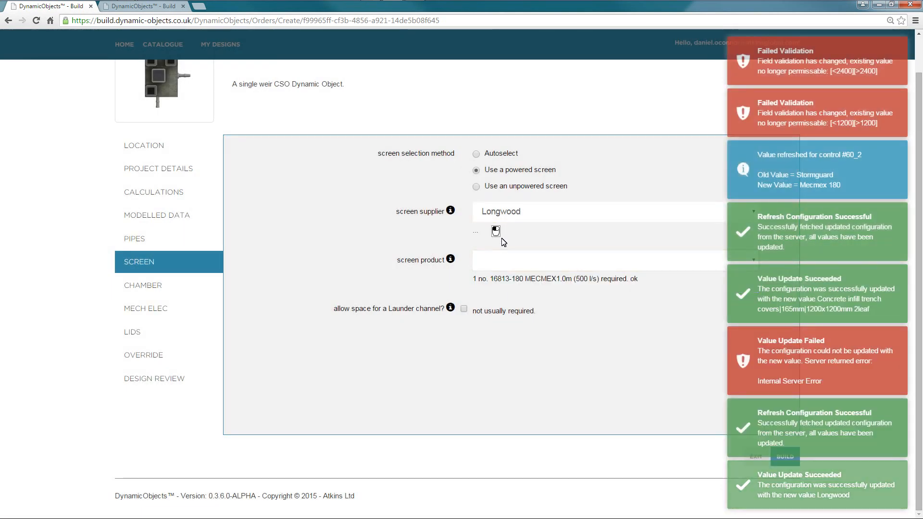
{"action": "left_click", "coordinate": [515, 266]}
{"action": "left_click", "coordinate": [515, 276]}
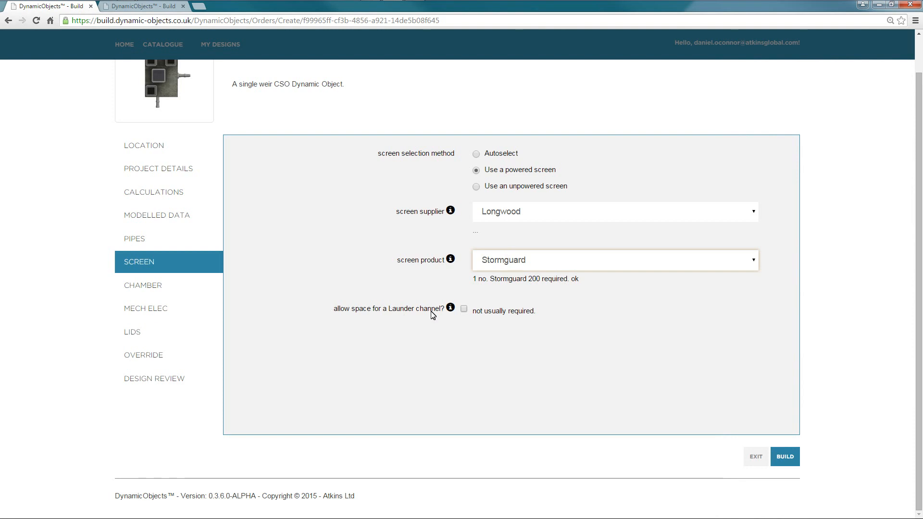
- Try allowing space for a Launder channel and switch the option off again
{"action": "mouse_move", "coordinate": [449, 313]}
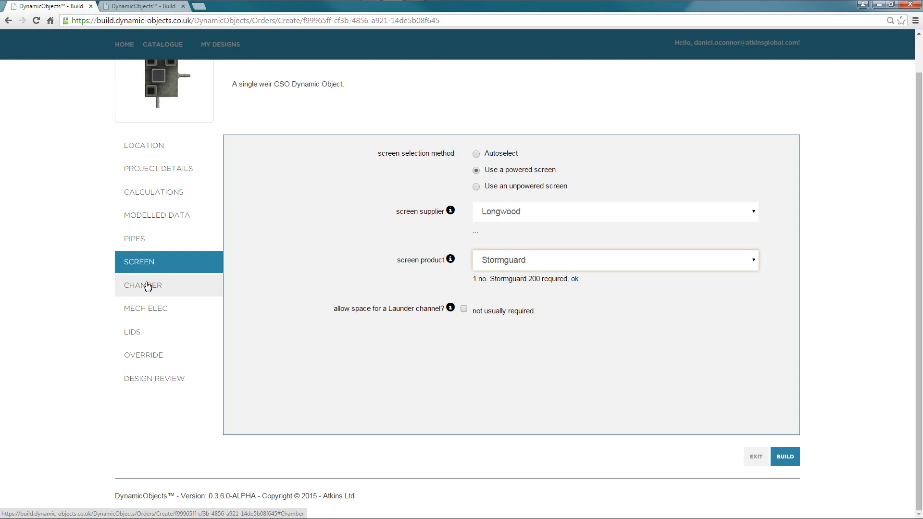
{"action": "left_click", "coordinate": [463, 309]}
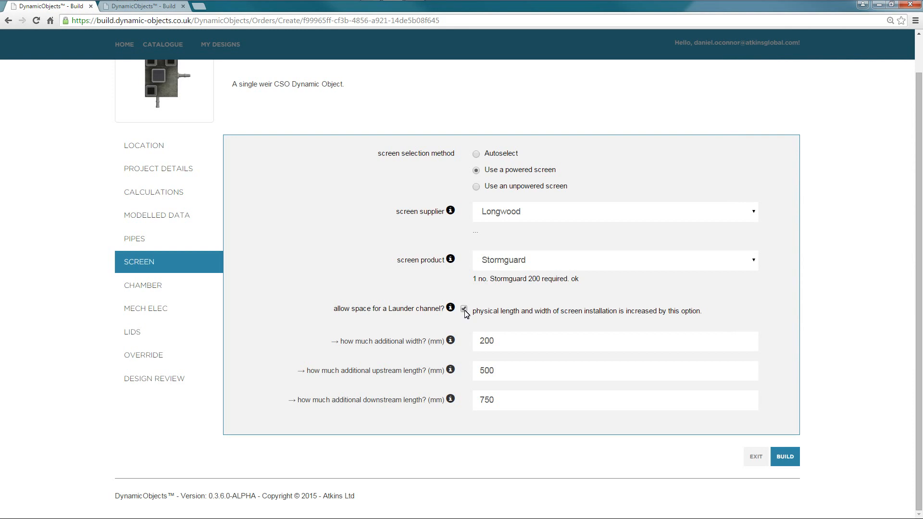
{"action": "left_click", "coordinate": [464, 309]}
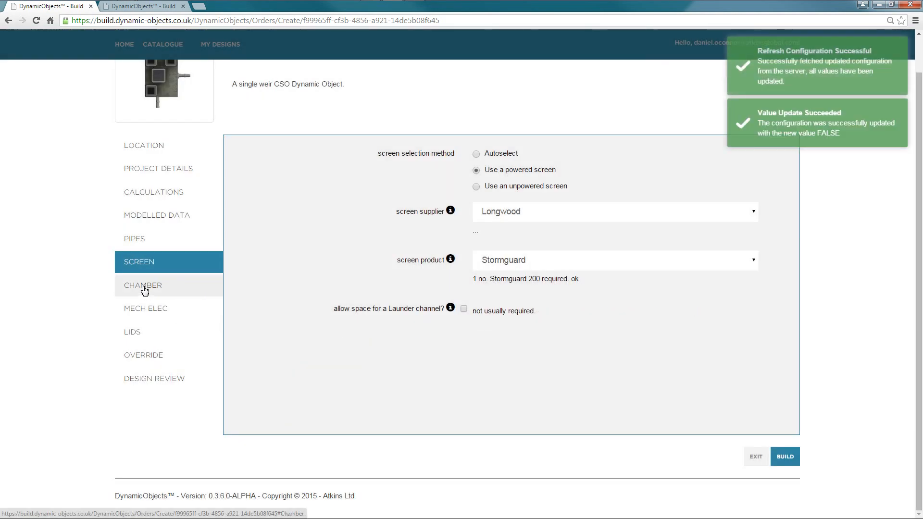
- In the chamber section, read the chamber sizing note and set the chamber to be constructed from precast units
{"action": "left_click", "coordinate": [143, 290]}
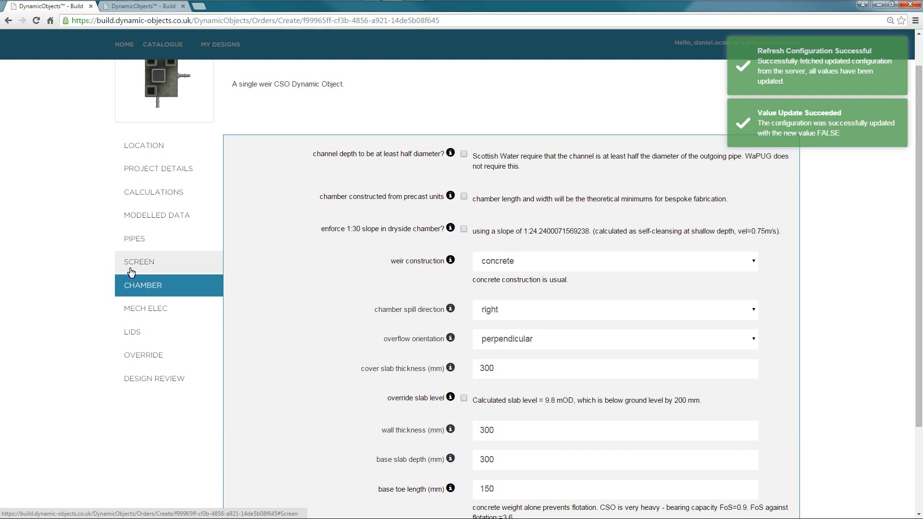
{"action": "scroll", "coordinate": [130, 272], "scroll_direction": "down", "scroll_amount": 1}
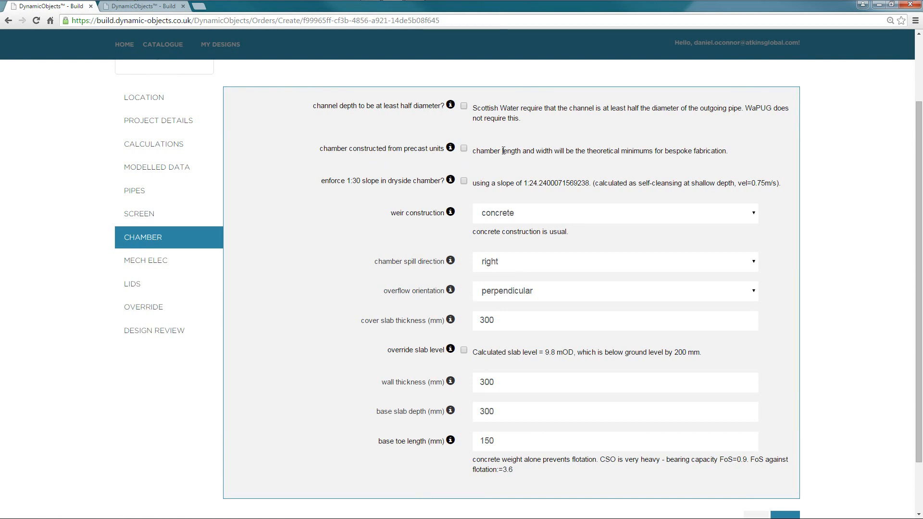
{"action": "left_click_drag", "start_coordinate": [503, 151], "coordinate": [726, 151]}
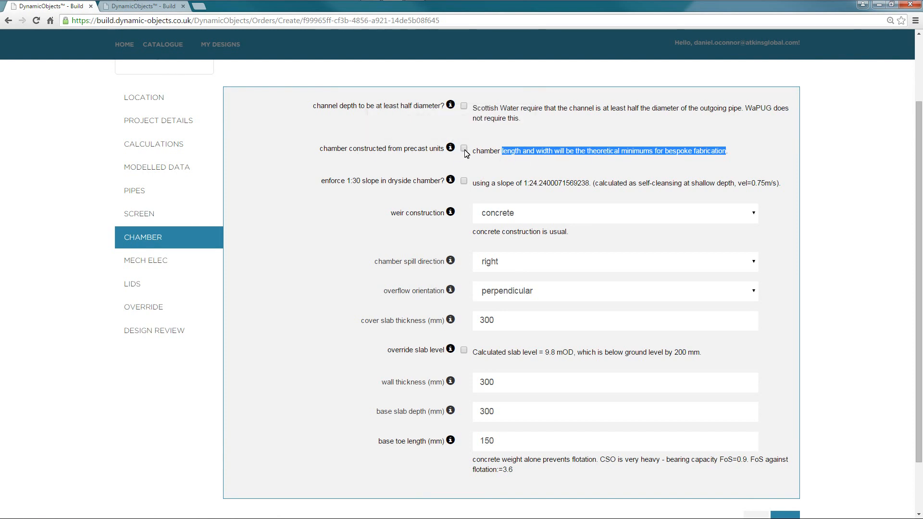
{"action": "left_click", "coordinate": [494, 152]}
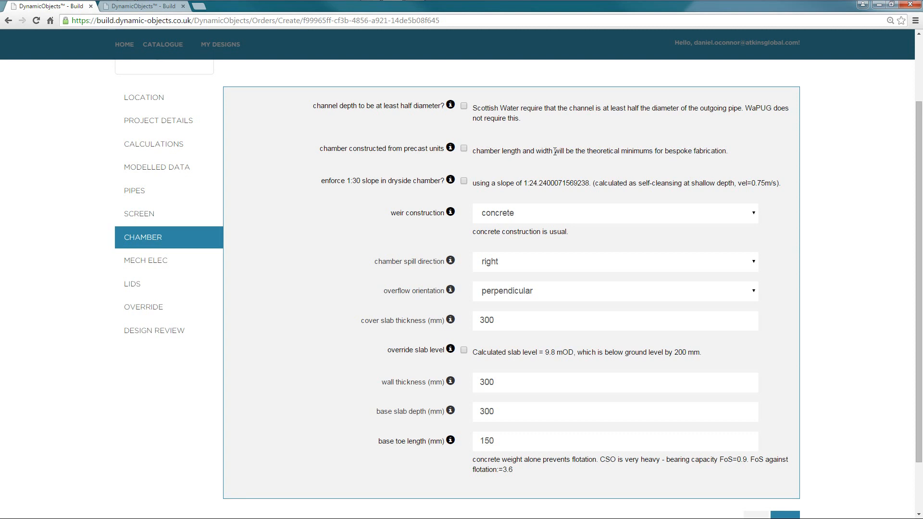
{"action": "left_click", "coordinate": [463, 149]}
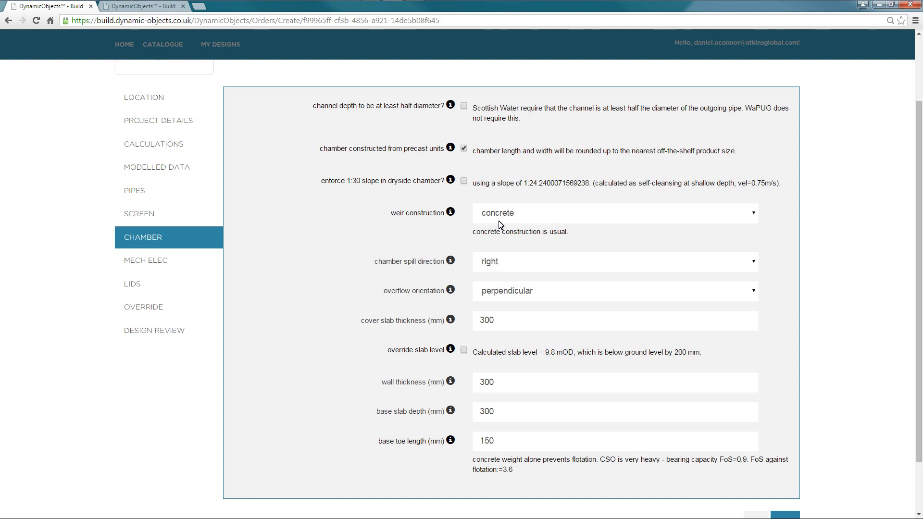
- Try steel as the weir construction and return it to concrete
{"action": "left_click", "coordinate": [524, 211]}
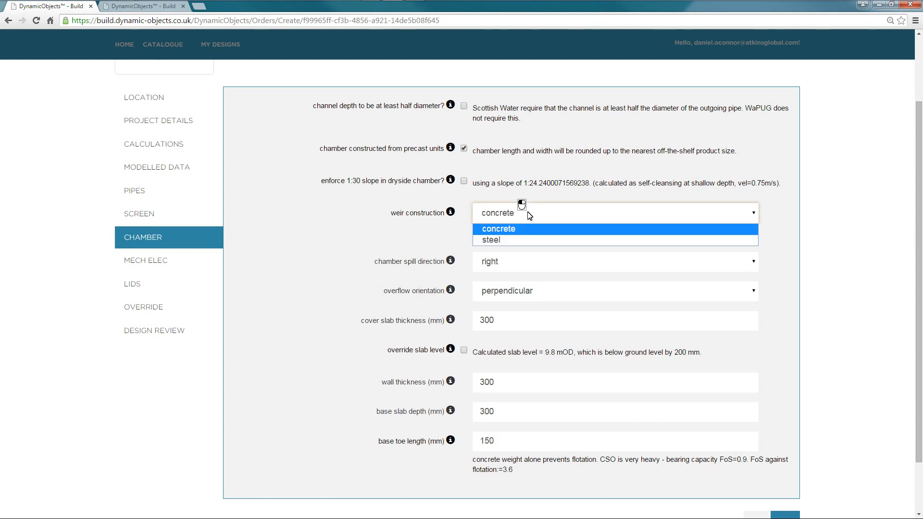
{"action": "left_click", "coordinate": [521, 239]}
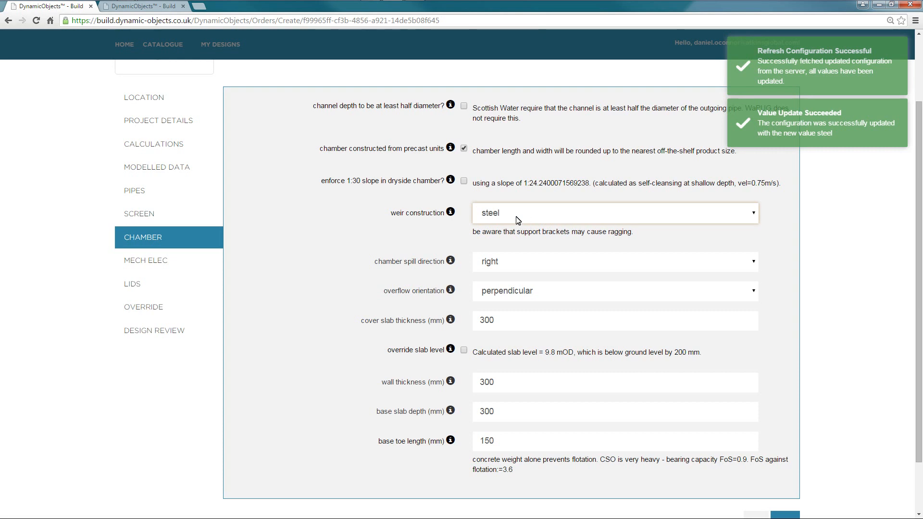
{"action": "left_click", "coordinate": [518, 219]}
{"action": "left_click", "coordinate": [516, 237]}
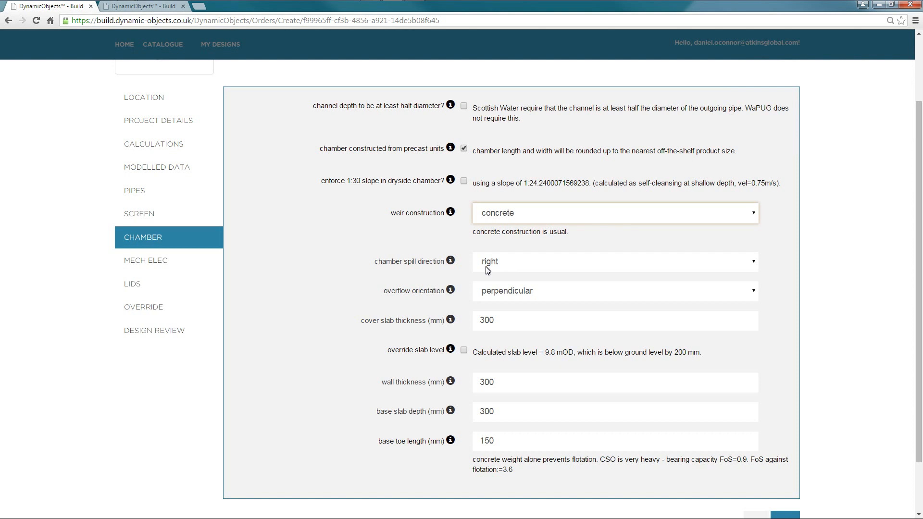
- Read the help on spill direction, overflow orientation, cover slab thickness and slab level, and try the slab level override, leaving it off
{"action": "mouse_move", "coordinate": [452, 262]}
{"action": "mouse_move", "coordinate": [450, 293]}
{"action": "mouse_move", "coordinate": [452, 321]}
{"action": "mouse_move", "coordinate": [451, 352]}
{"action": "left_click", "coordinate": [464, 351]}
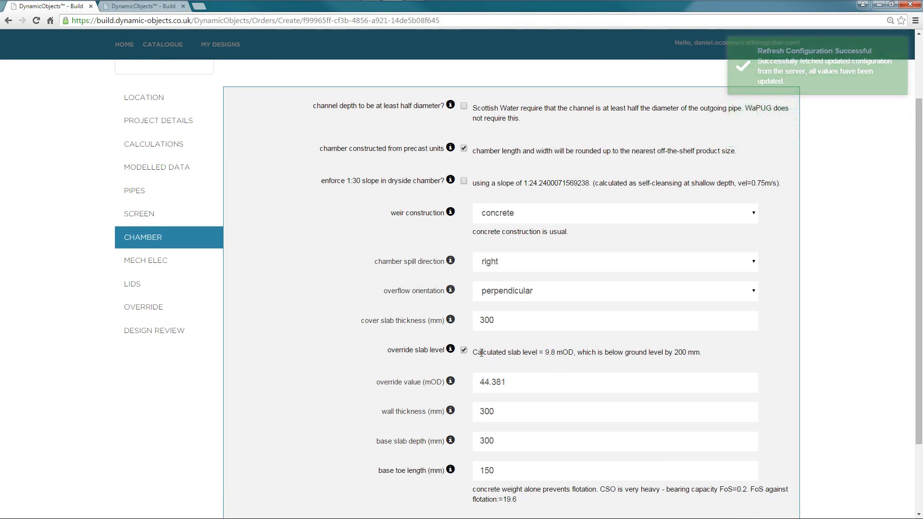
{"action": "left_click", "coordinate": [464, 351]}
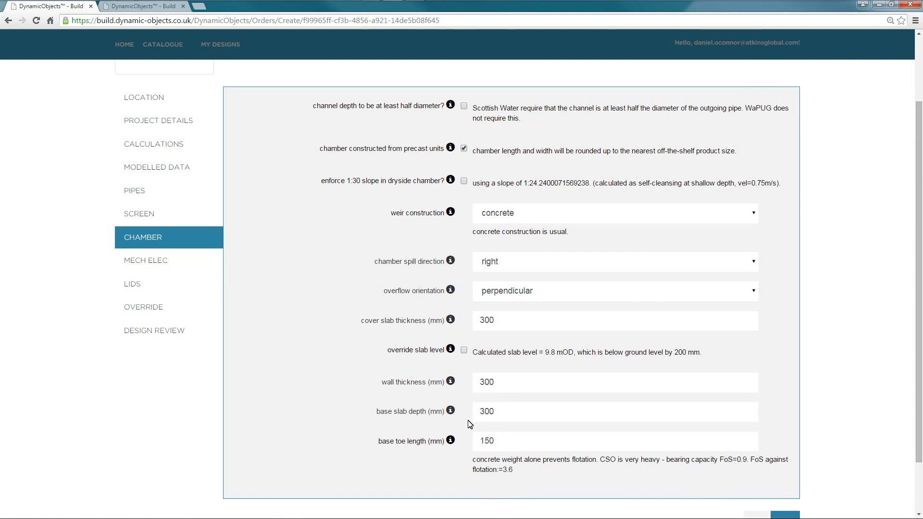
- Review the base slab depth help, compare the soil and vehicle load values in the calculations section, and return to the chamber's base slab depth
{"action": "mouse_move", "coordinate": [451, 415]}
{"action": "left_click", "coordinate": [167, 146]}
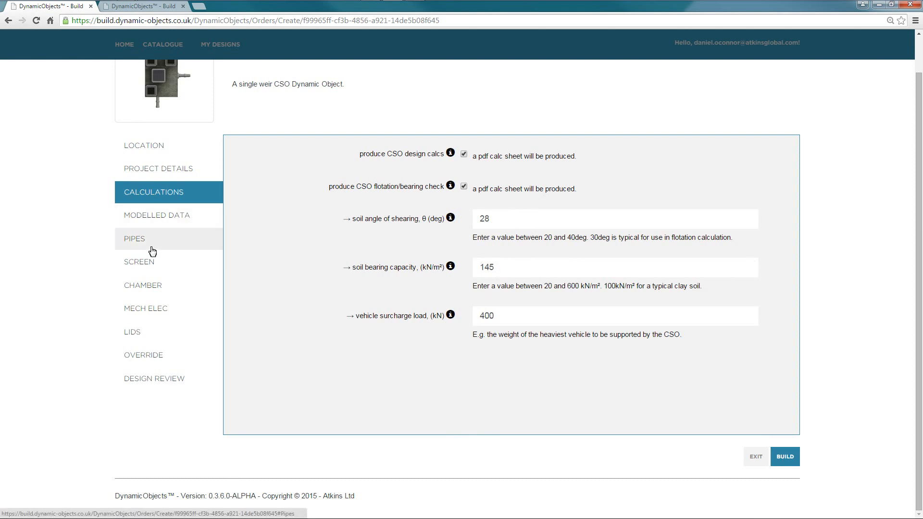
{"action": "left_click", "coordinate": [145, 287]}
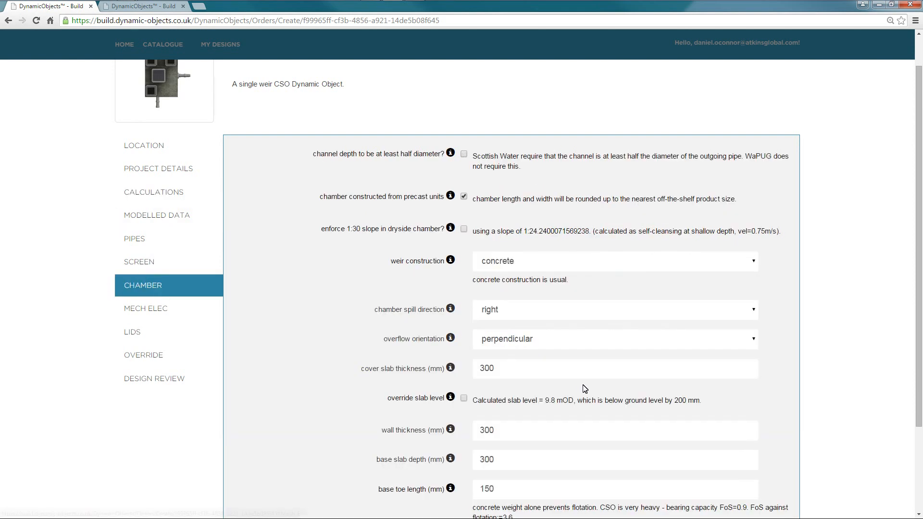
{"action": "scroll", "coordinate": [584, 388], "scroll_direction": "down", "scroll_amount": 1}
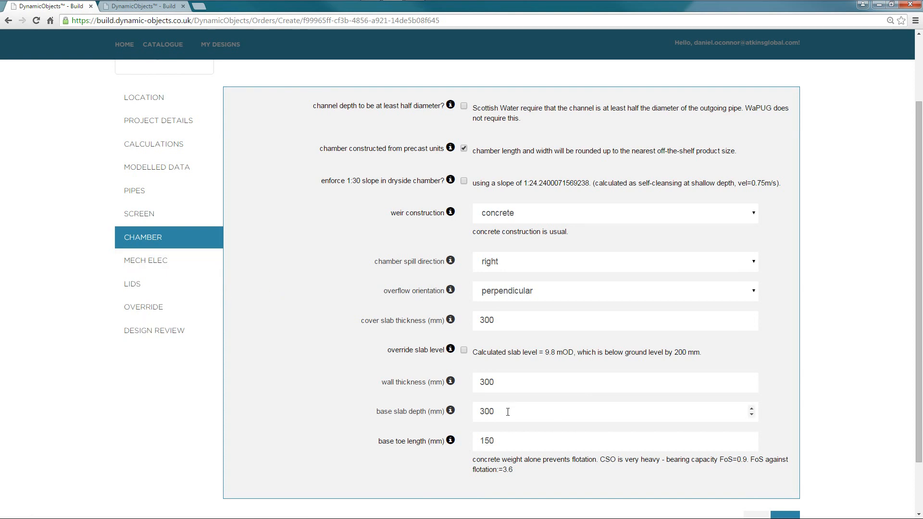
{"action": "left_click_drag", "start_coordinate": [496, 409], "coordinate": [465, 400]}
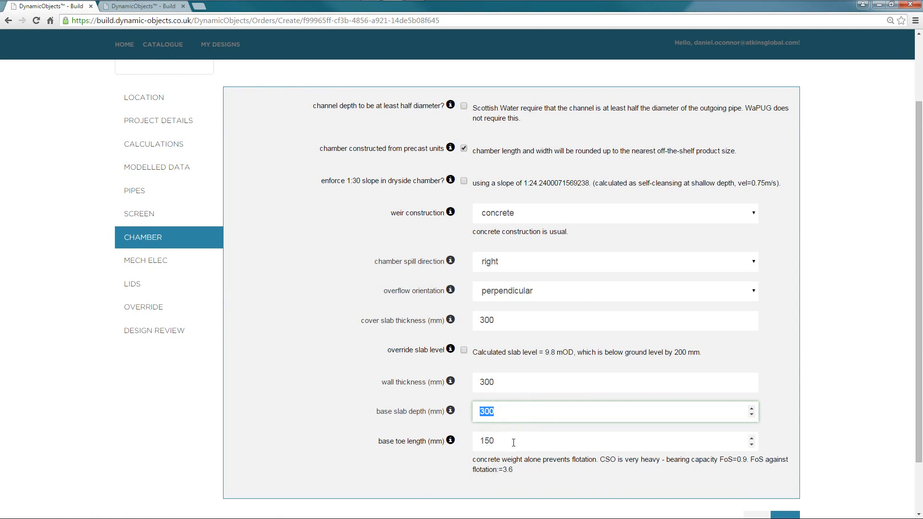
- In the mech elec section, check the level sensor types while keeping ultrasonic, and include a kiosk
{"action": "left_click", "coordinate": [163, 267]}
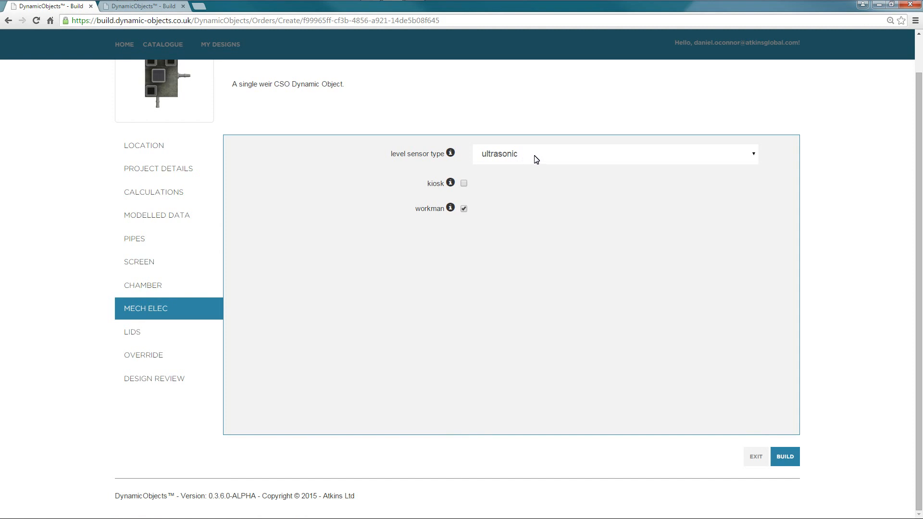
{"action": "left_click", "coordinate": [532, 154]}
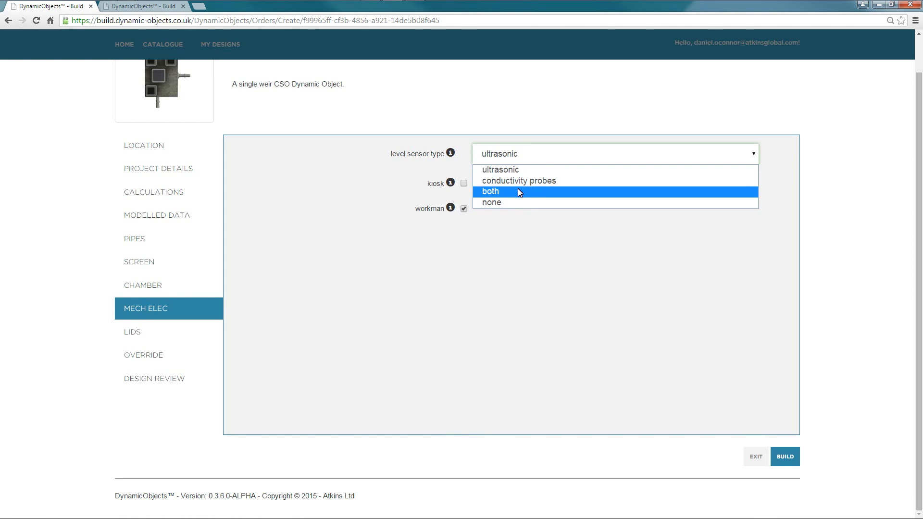
{"action": "left_click", "coordinate": [531, 247]}
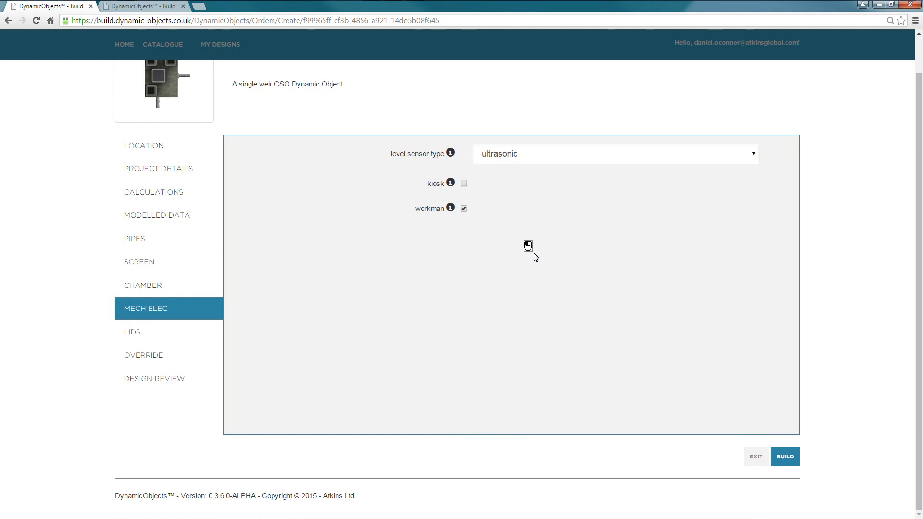
{"action": "left_click", "coordinate": [463, 184]}
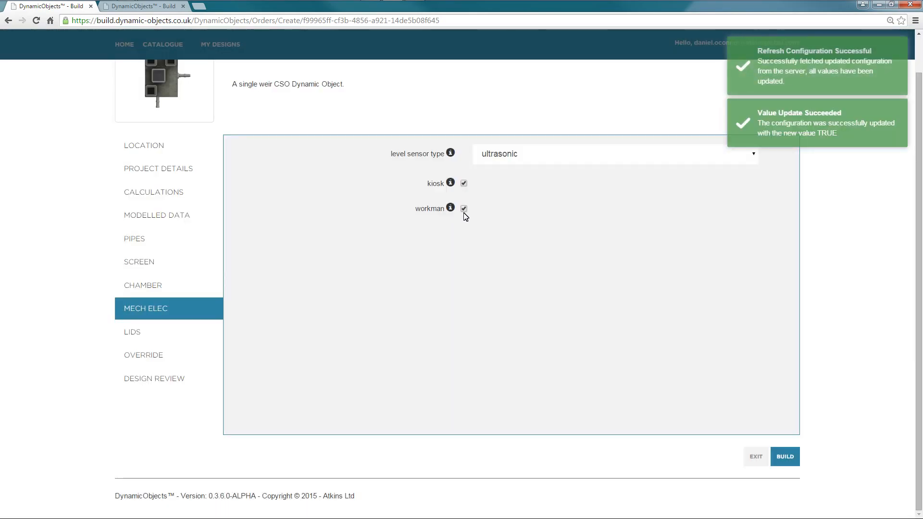
- In the lids section, review the flush lid help and the load class and product range options for the man access lids
{"action": "left_click", "coordinate": [140, 336]}
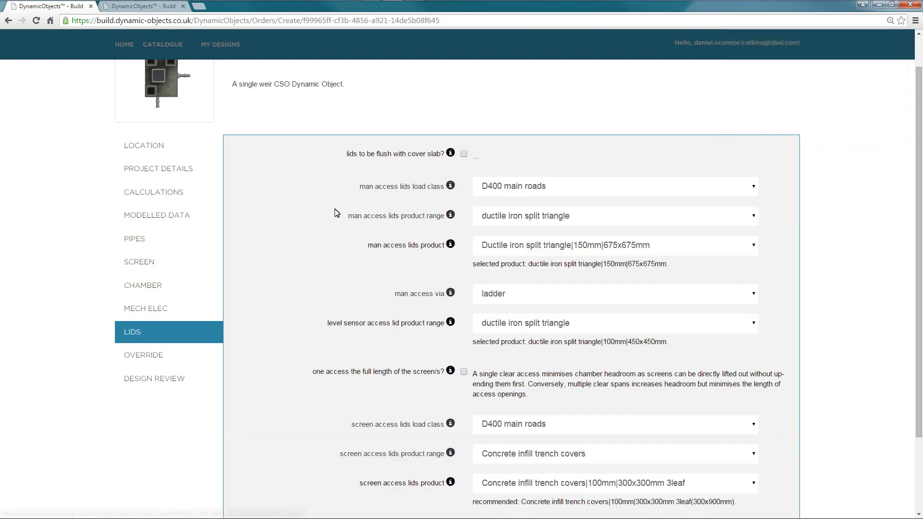
{"action": "mouse_move", "coordinate": [450, 155]}
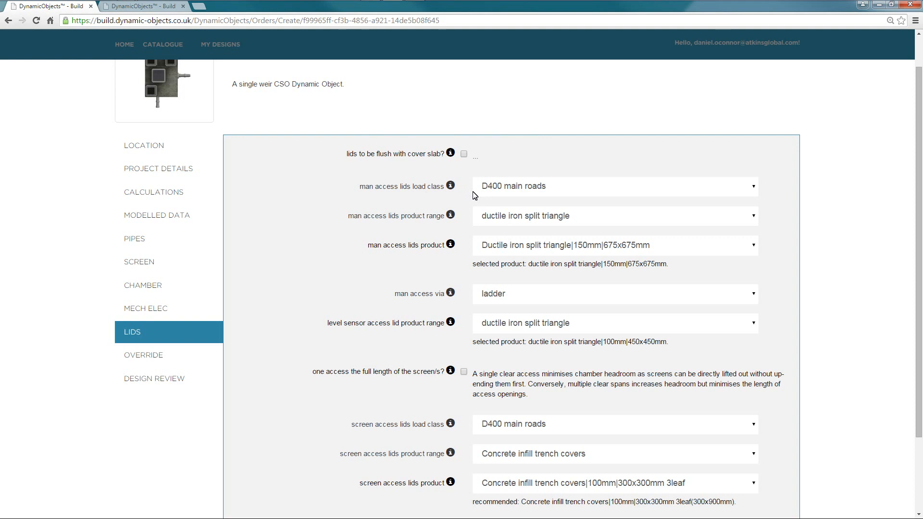
{"action": "left_click", "coordinate": [703, 189]}
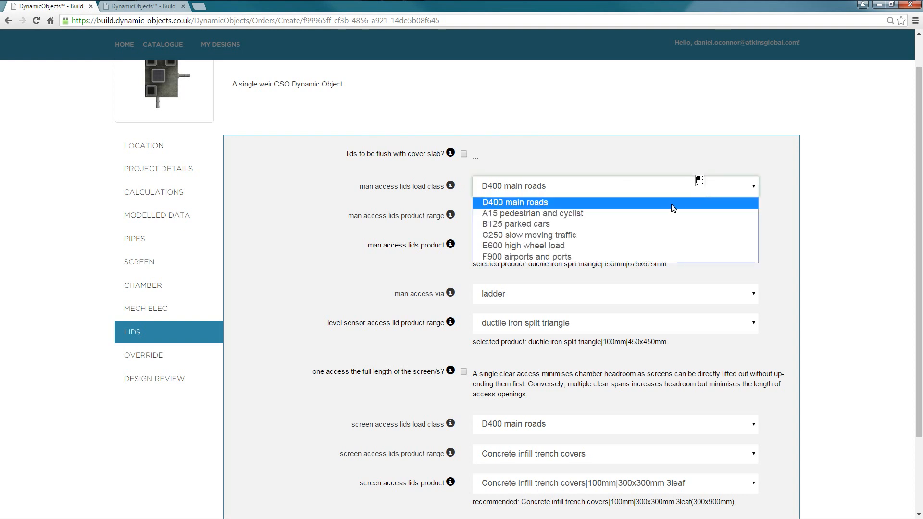
{"action": "left_click", "coordinate": [294, 215]}
{"action": "left_click", "coordinate": [500, 224]}
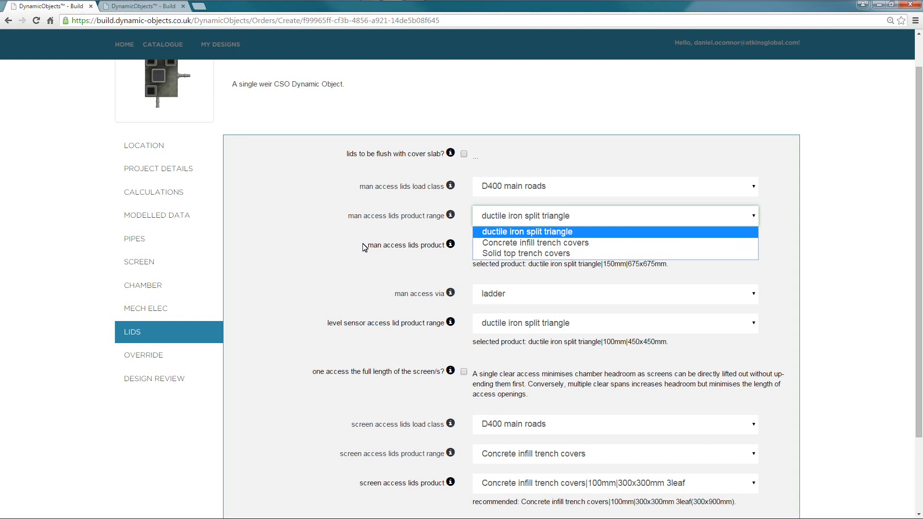
{"action": "left_click", "coordinate": [294, 238]}
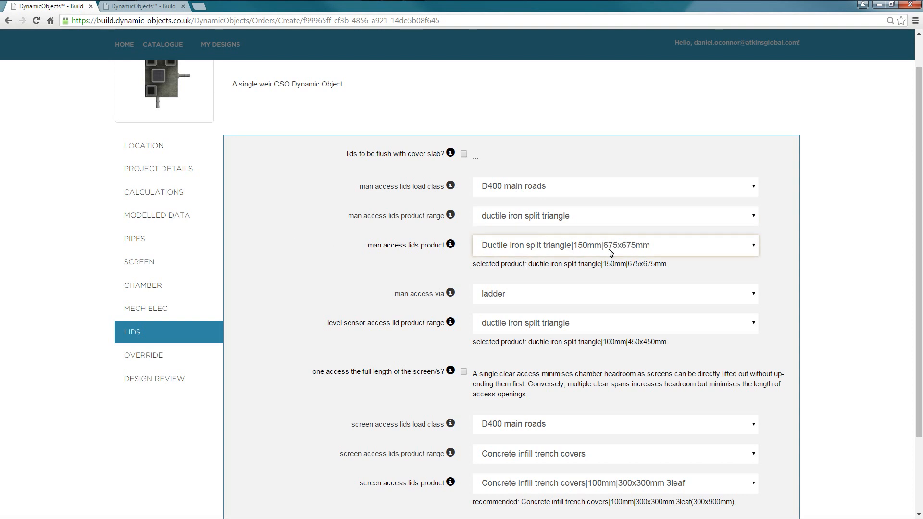
- Set the man access lids product to Ductile iron split triangle|150mm|900x900mm, and review the man access and level sensor lid options, keeping both
{"action": "left_click", "coordinate": [653, 252]}
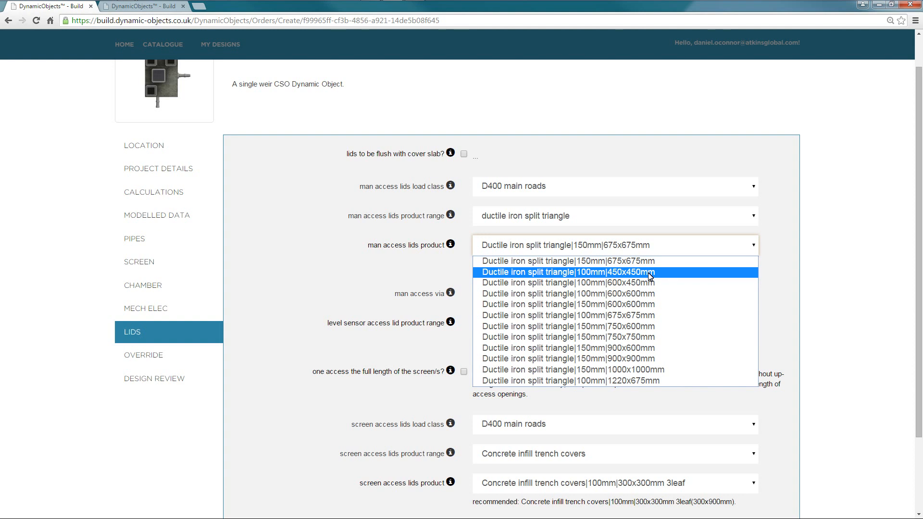
{"action": "left_click", "coordinate": [643, 359]}
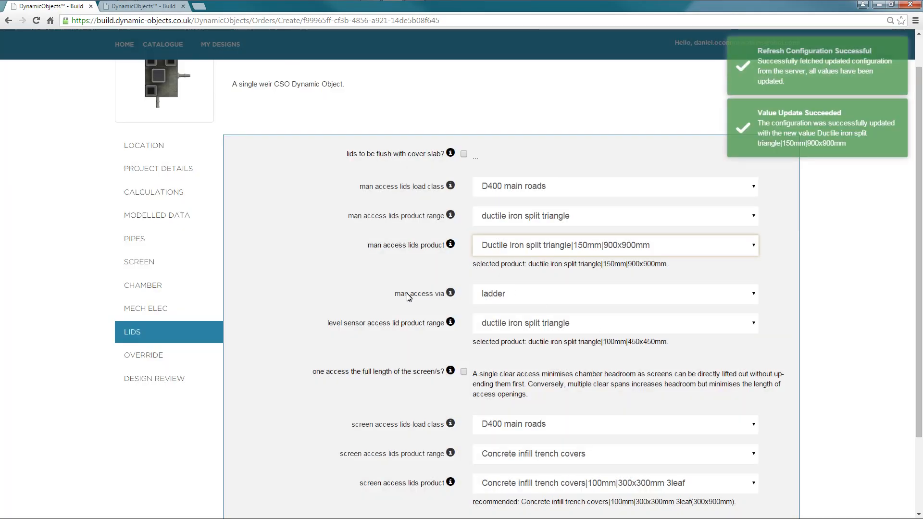
{"action": "left_click", "coordinate": [503, 299]}
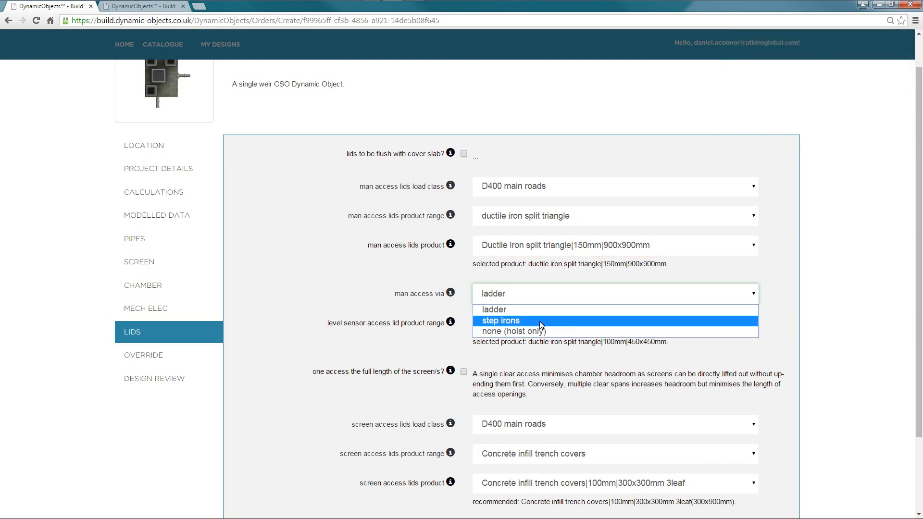
{"action": "left_click", "coordinate": [375, 288]}
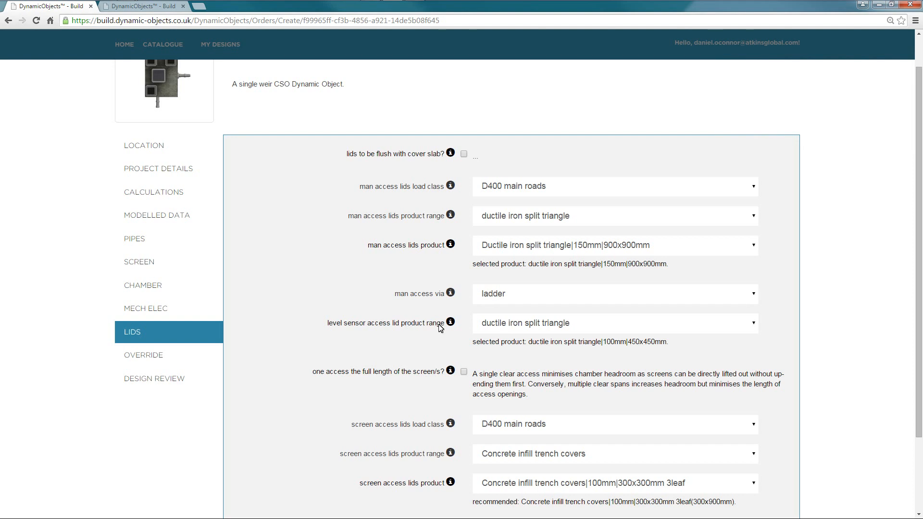
{"action": "left_click", "coordinate": [519, 331]}
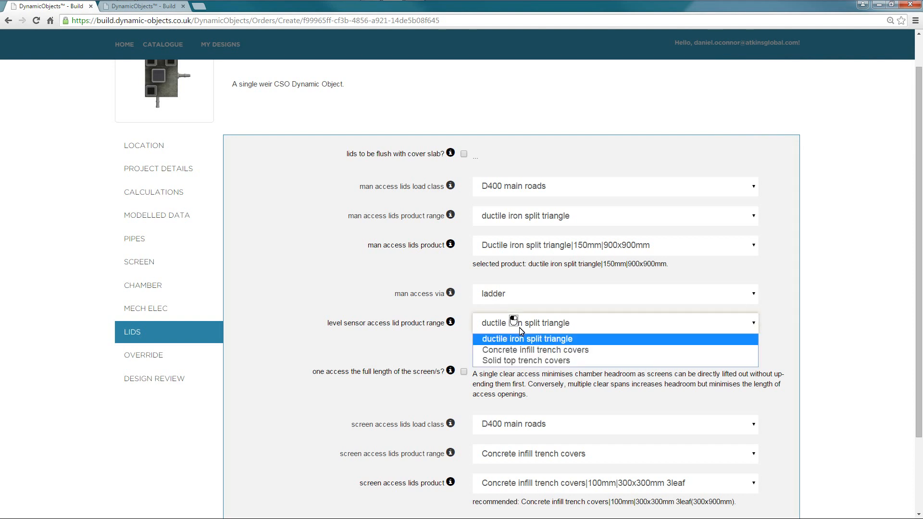
{"action": "left_click", "coordinate": [426, 330]}
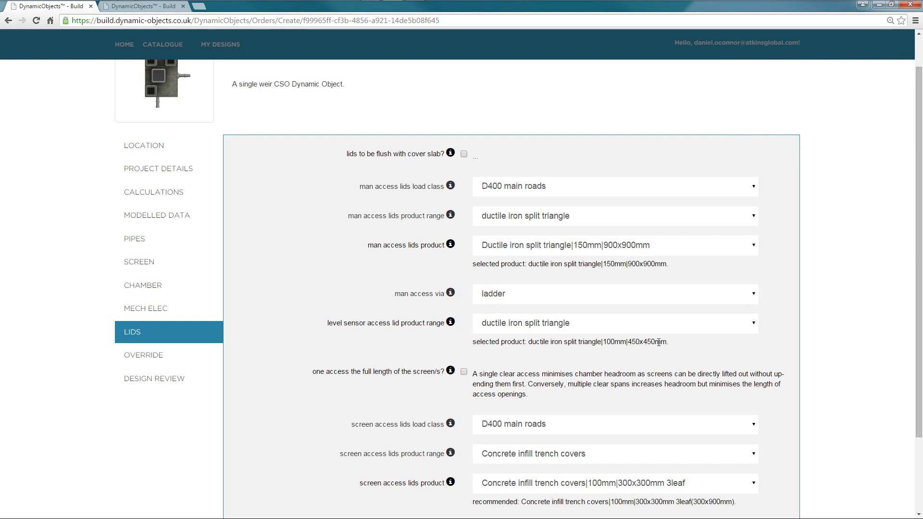
- Enable one access along the full length of the screens in the lids section
{"action": "scroll", "coordinate": [521, 352], "scroll_direction": "down", "scroll_amount": 1}
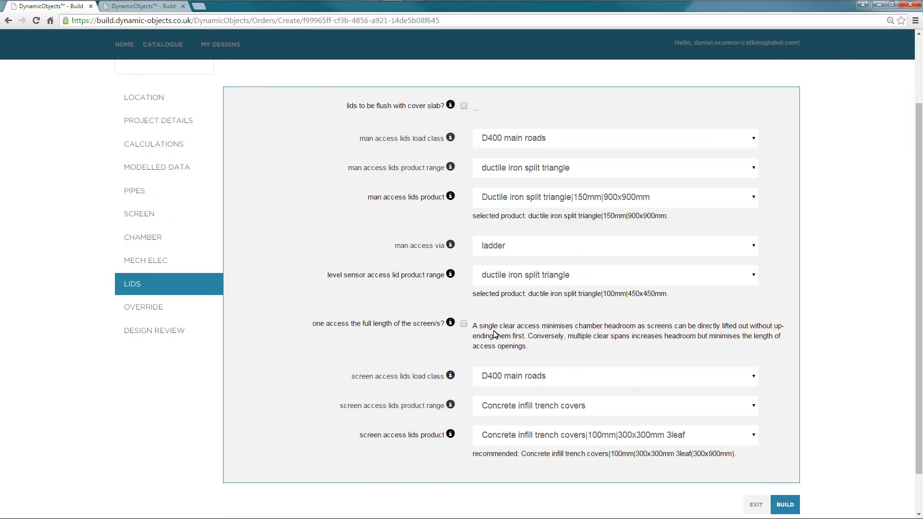
{"action": "scroll", "coordinate": [495, 334], "scroll_direction": "down", "scroll_amount": 1}
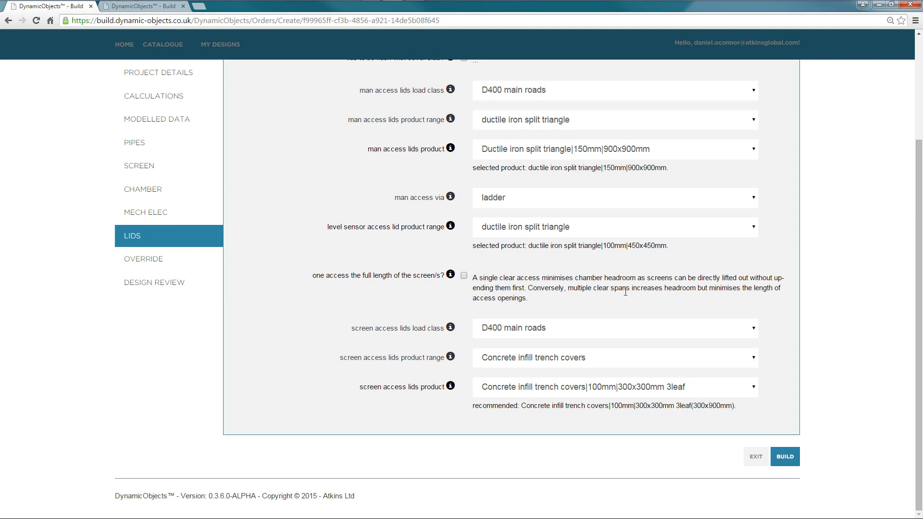
{"action": "left_click", "coordinate": [463, 276]}
- Try the ductile iron split triangle product range for the screen access lids and check which products it offers
{"action": "left_click", "coordinate": [527, 360]}
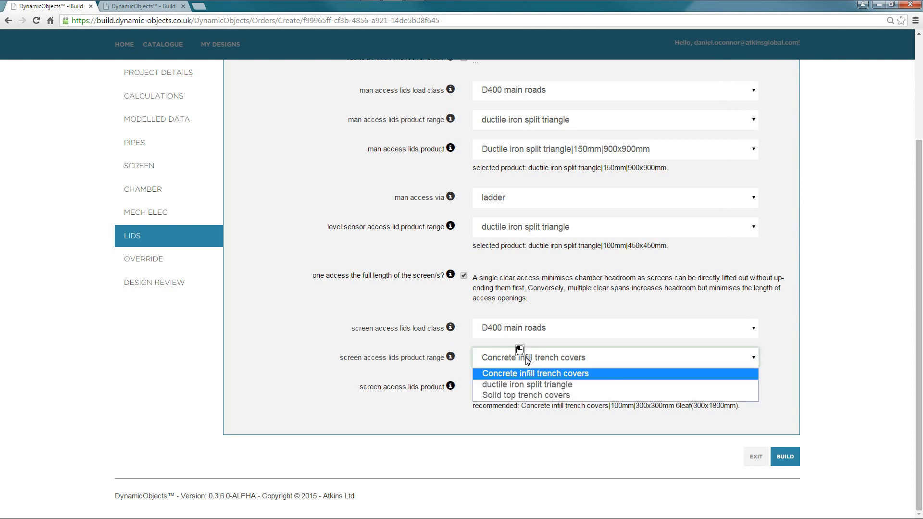
{"action": "left_click", "coordinate": [547, 384]}
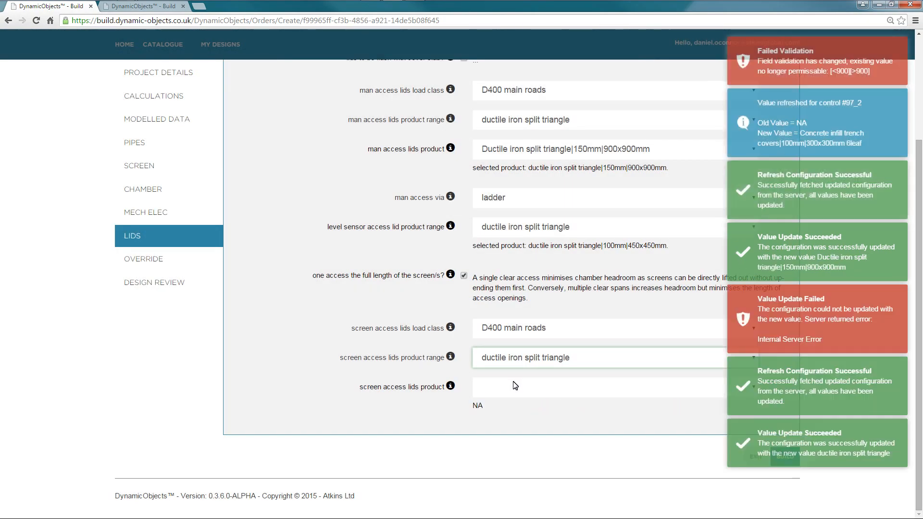
{"action": "left_click", "coordinate": [496, 387]}
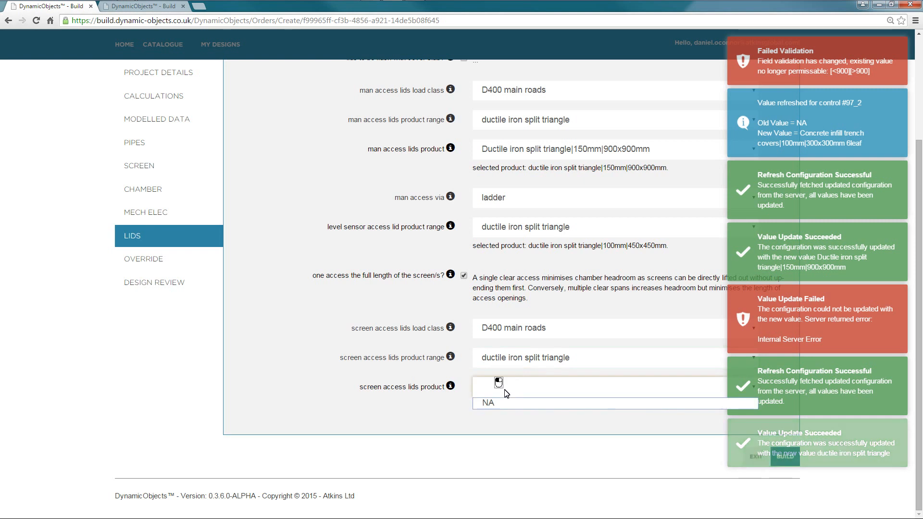
- Set the screen access lids product range to Solid top trench covers and check the products available for it
{"action": "left_click", "coordinate": [541, 358]}
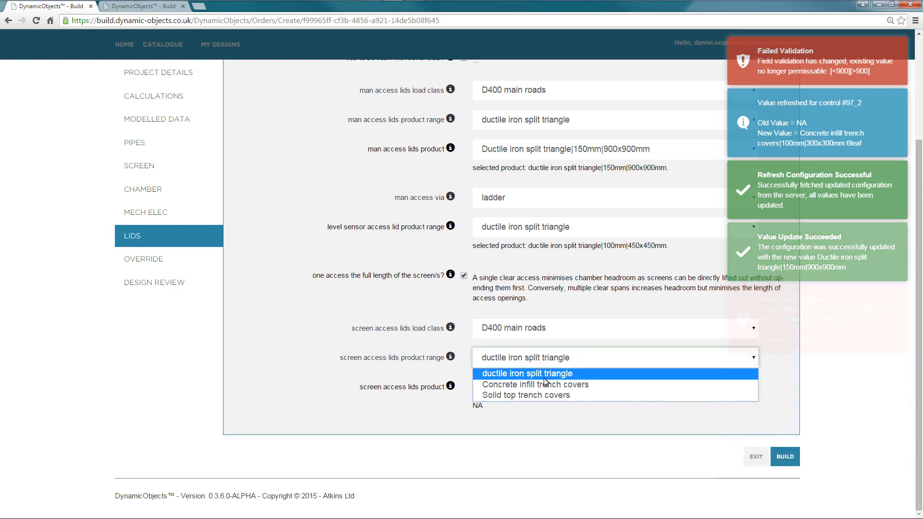
{"action": "left_click", "coordinate": [547, 395]}
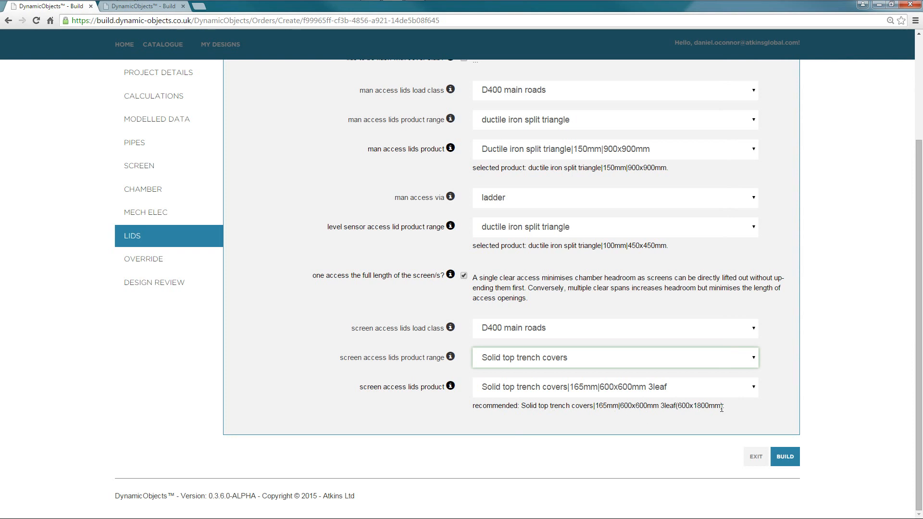
{"action": "left_click", "coordinate": [751, 393]}
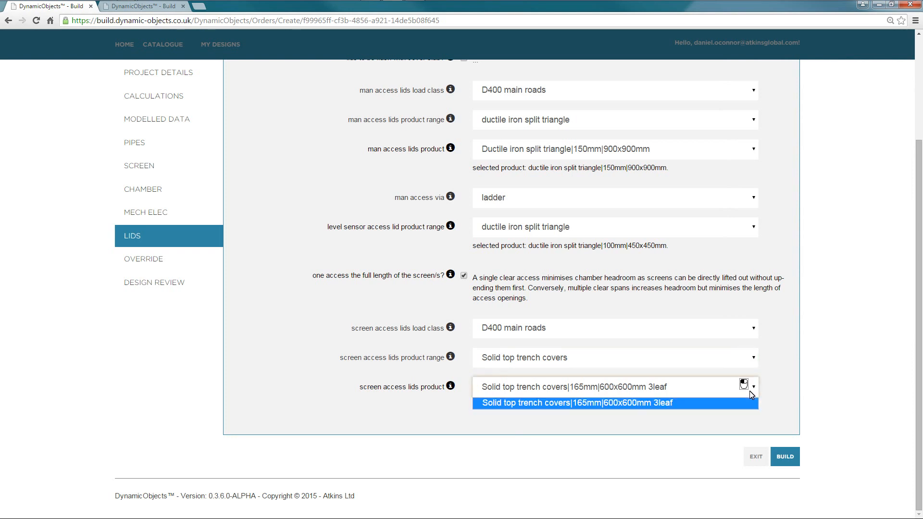
{"action": "left_click", "coordinate": [787, 397]}
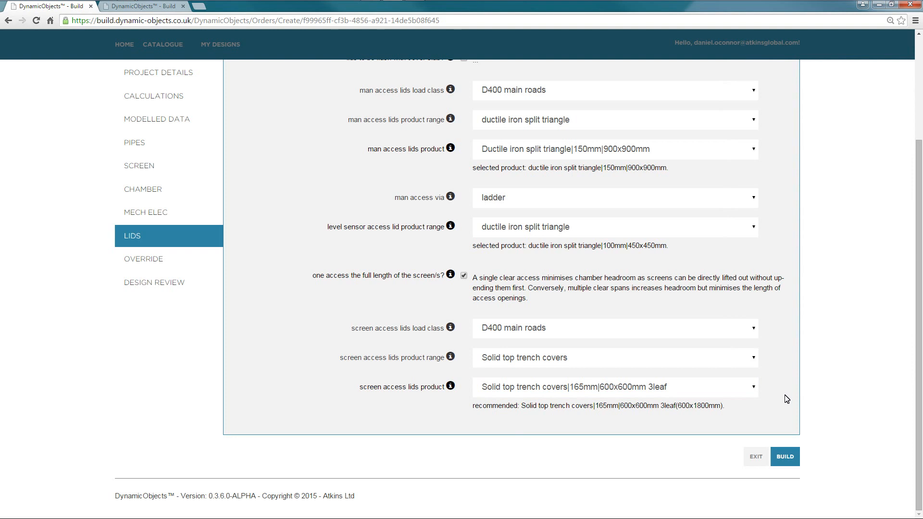
- Try the inlet length override in the override section, and turn it off again
{"action": "left_click", "coordinate": [159, 261]}
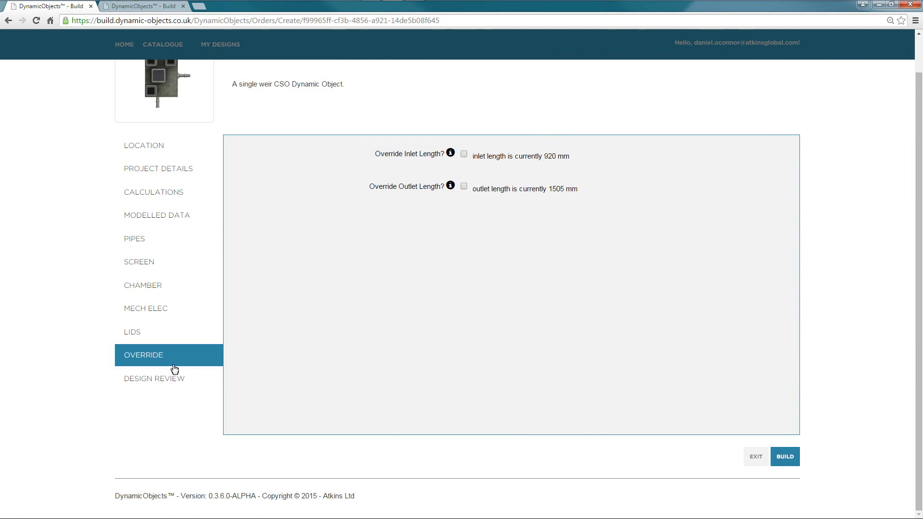
{"action": "left_click", "coordinate": [464, 154]}
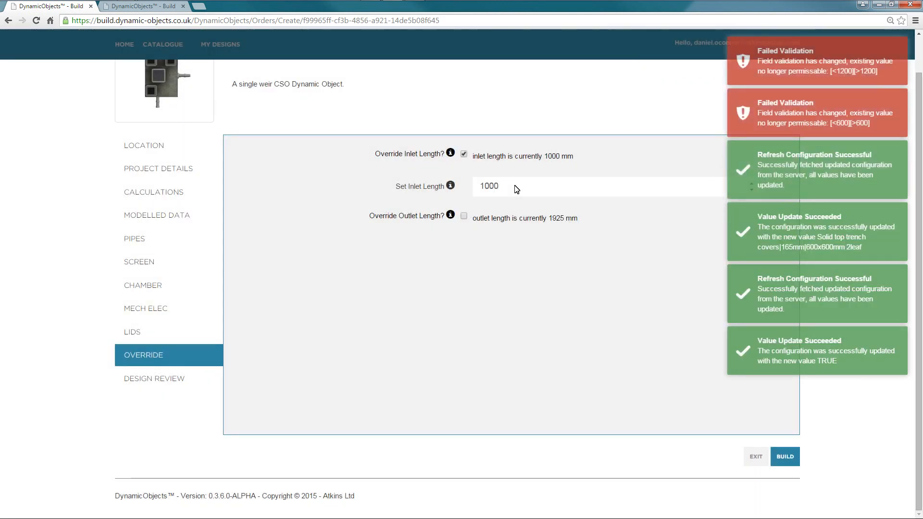
{"action": "left_click", "coordinate": [464, 155]}
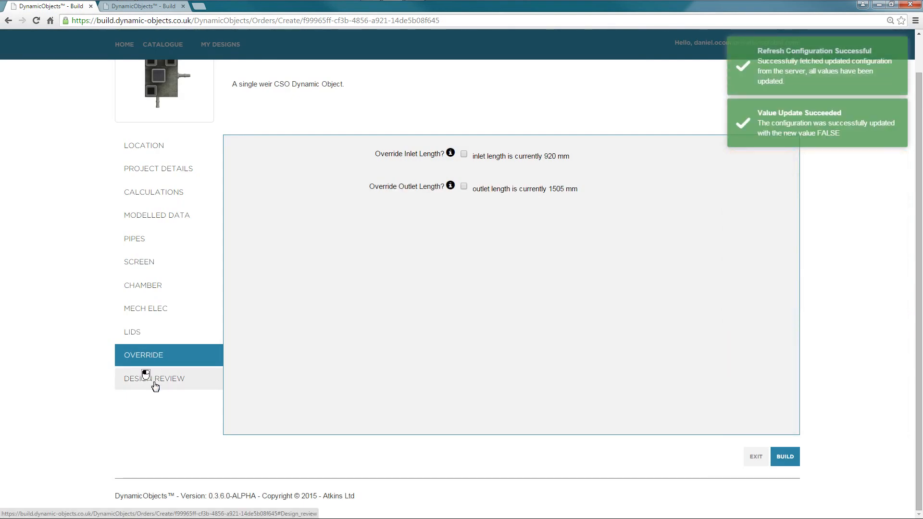
- In the design review, read the help on hydraulic jump likelihood and mark that item as checked
{"action": "left_click", "coordinate": [155, 385]}
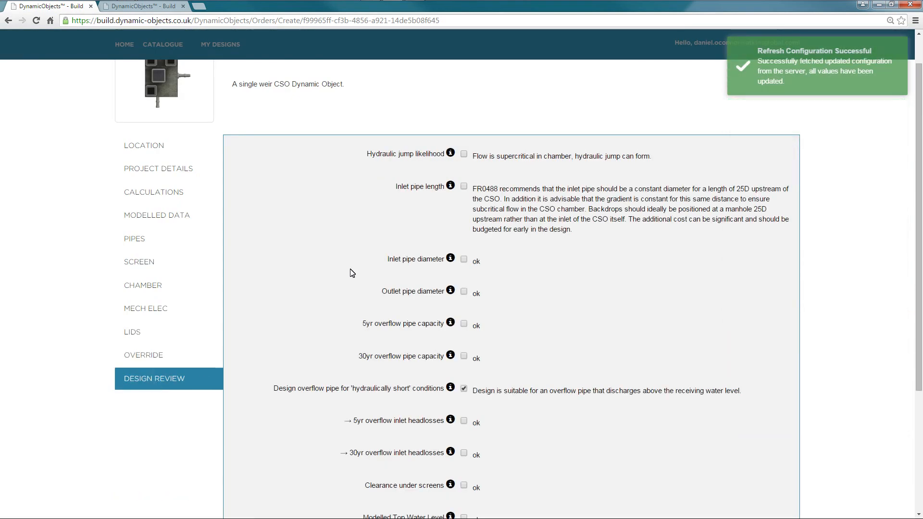
{"action": "scroll", "coordinate": [350, 273], "scroll_direction": "down", "scroll_amount": 1}
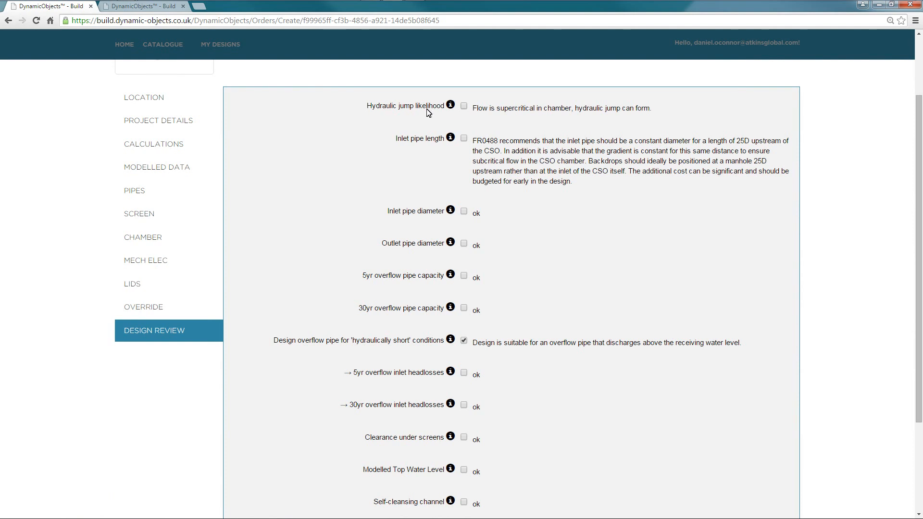
{"action": "mouse_move", "coordinate": [450, 107]}
{"action": "left_click", "coordinate": [464, 106]}
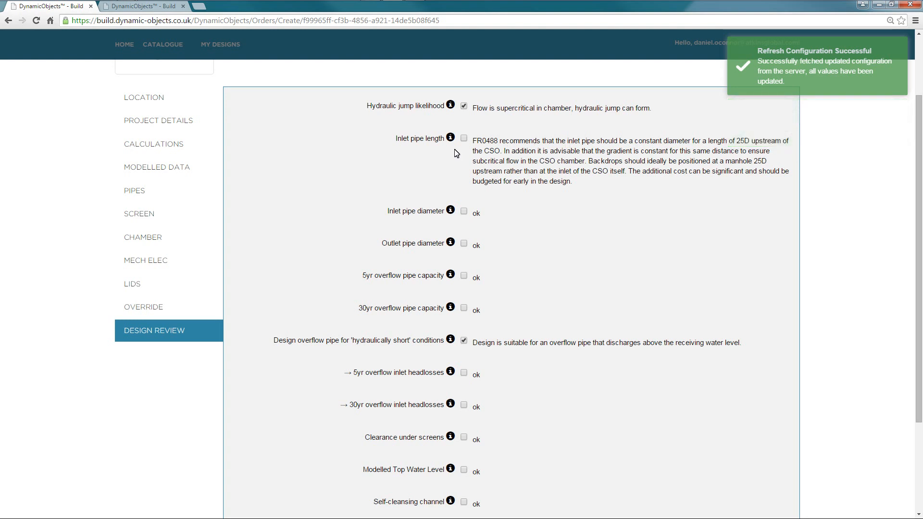
{"action": "left_click", "coordinate": [464, 106]}
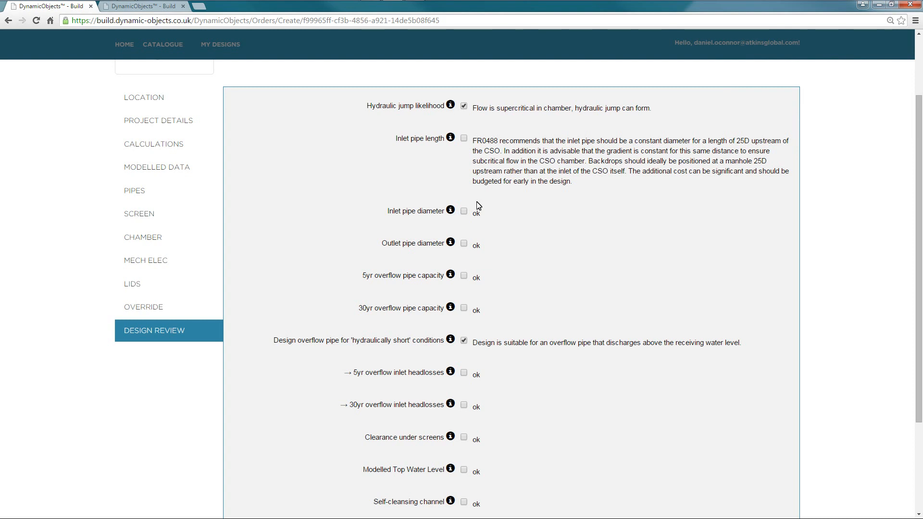
- Review the remaining design checks, including the inlet pipe diameter help and the 'hydraulically short' overflow pipe condition, leaving that condition enabled
{"action": "mouse_move", "coordinate": [449, 216]}
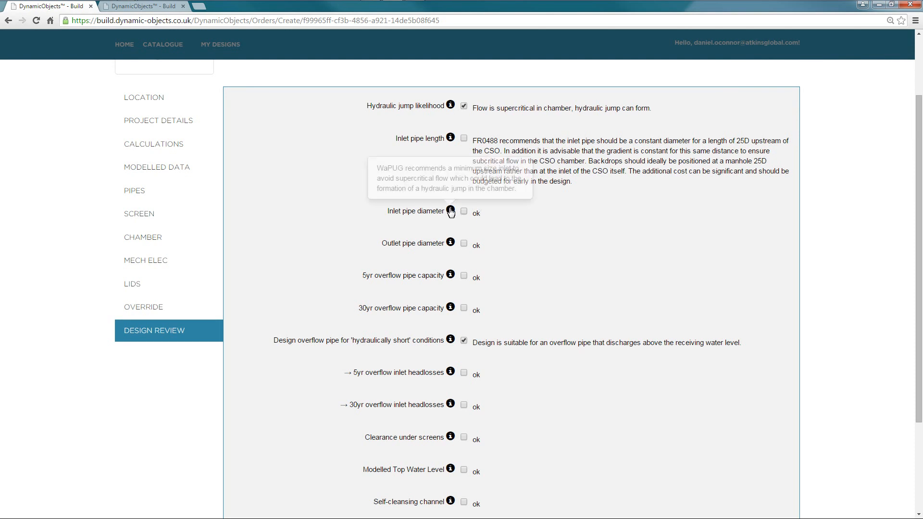
{"action": "scroll", "coordinate": [507, 223], "scroll_direction": "down", "scroll_amount": 2}
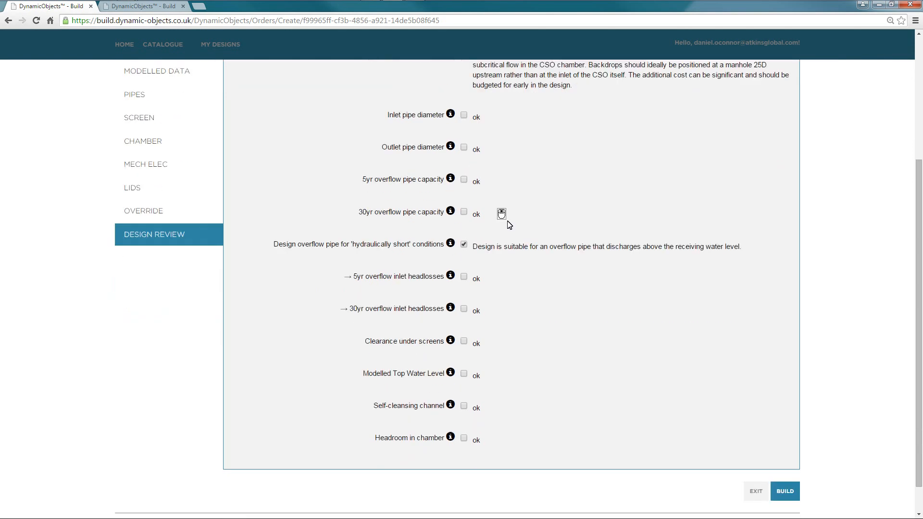
{"action": "scroll", "coordinate": [509, 224], "scroll_direction": "down", "scroll_amount": 1}
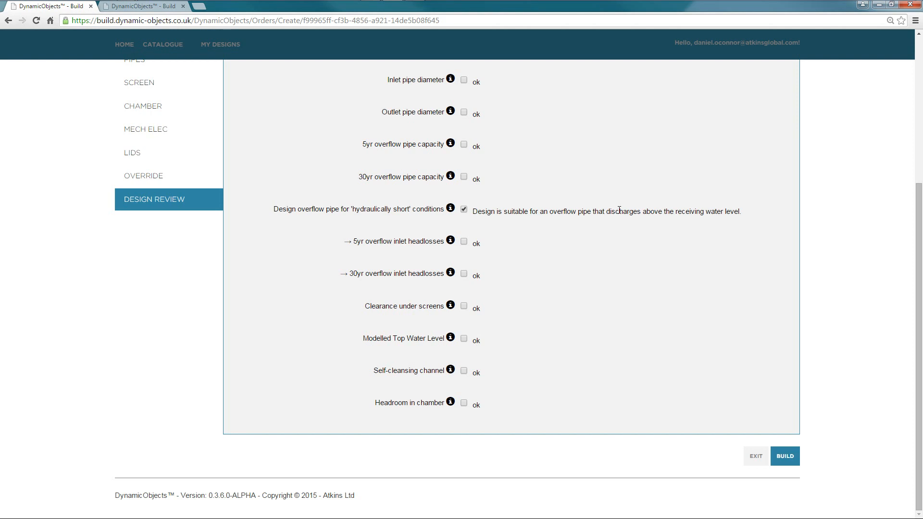
{"action": "left_click", "coordinate": [464, 210]}
{"action": "scroll", "coordinate": [724, 409], "scroll_direction": "up", "scroll_amount": 5}
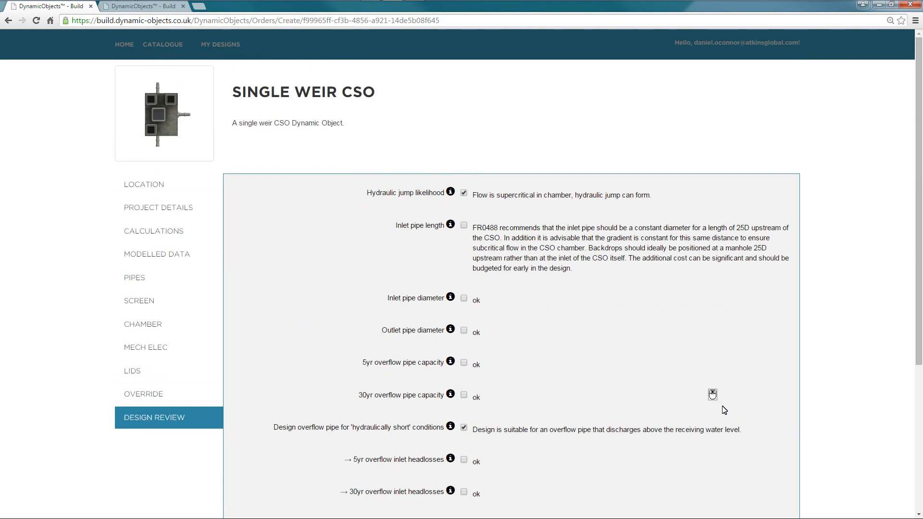
- Recheck the entries in the location, project details, calculations, modelled data, pipes and screen sections
{"action": "scroll", "coordinate": [532, 291], "scroll_direction": "down", "scroll_amount": 1}
{"action": "left_click", "coordinate": [159, 139]}
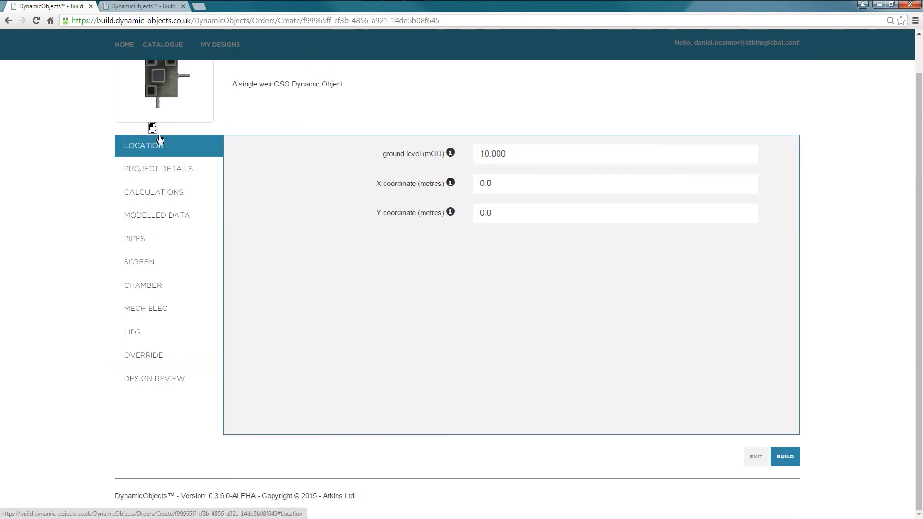
{"action": "left_click", "coordinate": [160, 169]}
{"action": "left_click", "coordinate": [158, 193]}
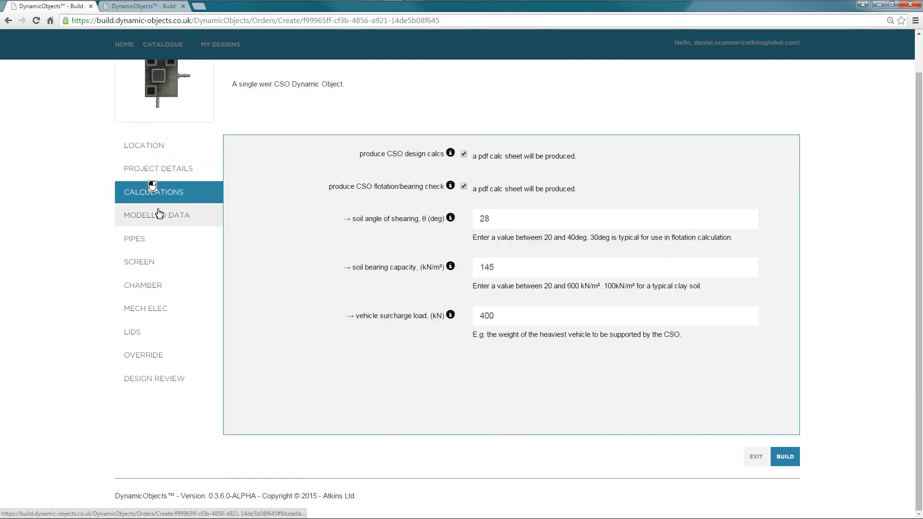
{"action": "left_click", "coordinate": [159, 214]}
{"action": "left_click", "coordinate": [152, 239]}
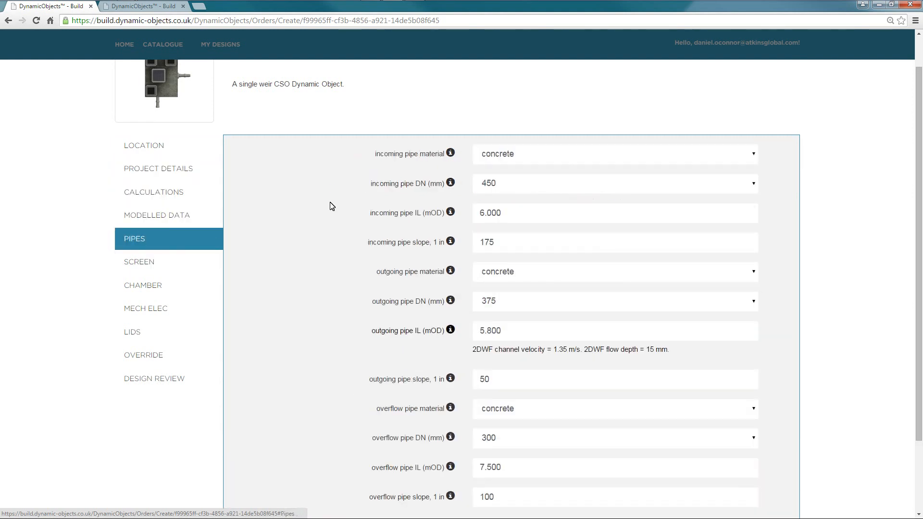
{"action": "scroll", "coordinate": [336, 212], "scroll_direction": "down", "scroll_amount": 2}
{"action": "left_click", "coordinate": [185, 177]}
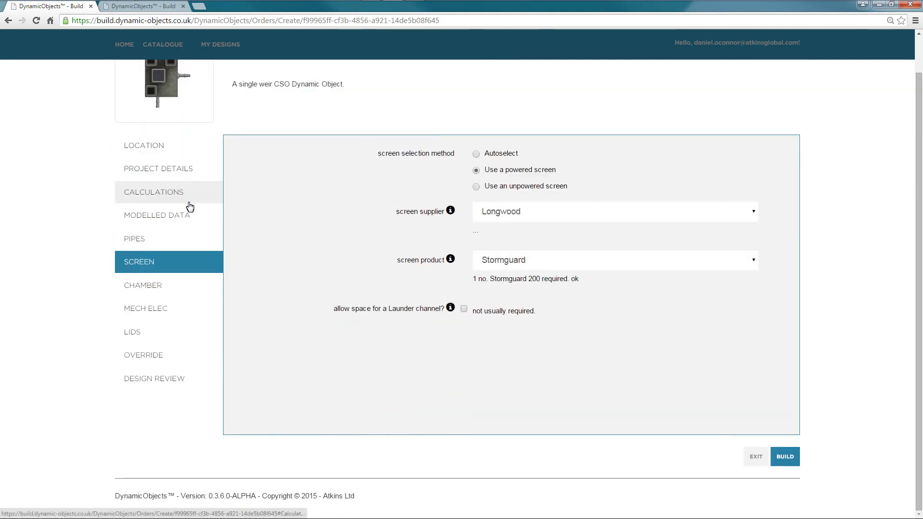
- Recheck the chamber, mech elec, lids and override sections of the design
{"action": "left_click", "coordinate": [158, 287]}
{"action": "scroll", "coordinate": [159, 269], "scroll_direction": "down", "scroll_amount": 2}
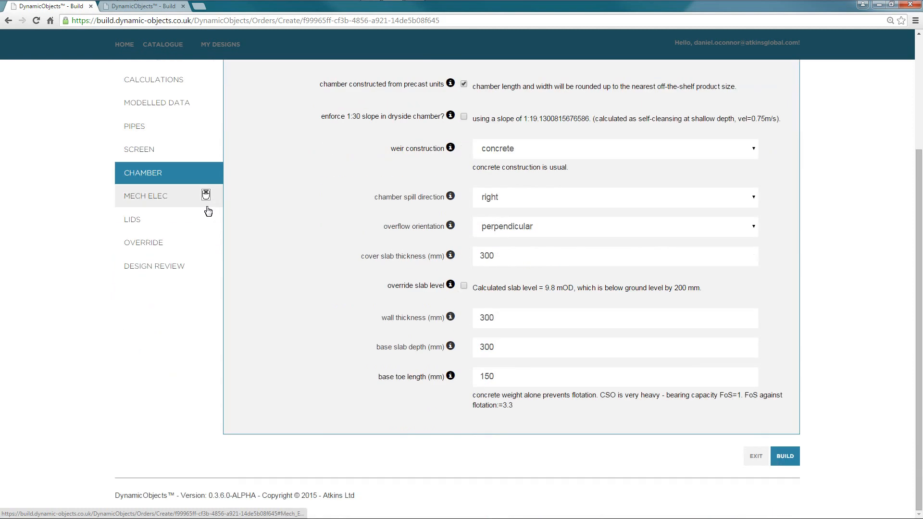
{"action": "left_click", "coordinate": [167, 207]}
{"action": "left_click", "coordinate": [156, 332]}
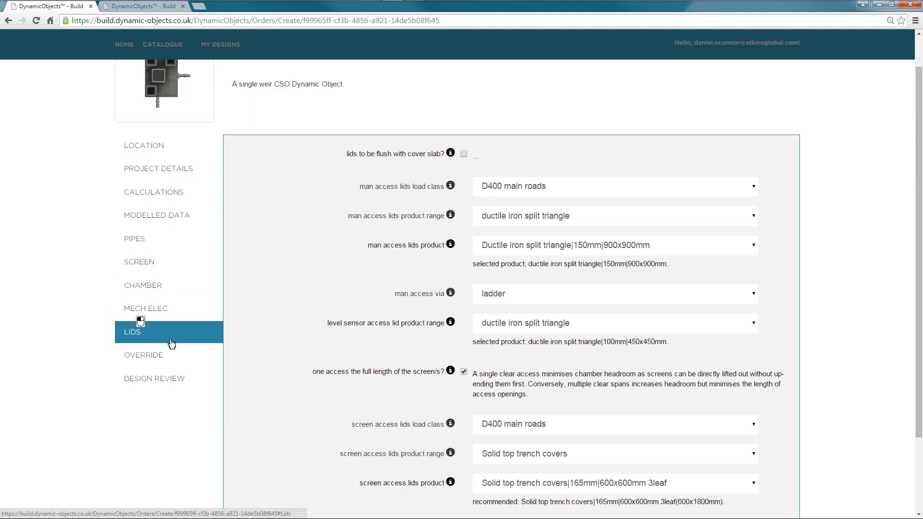
{"action": "scroll", "coordinate": [185, 267], "scroll_direction": "down", "scroll_amount": 2}
{"action": "left_click", "coordinate": [182, 262]}
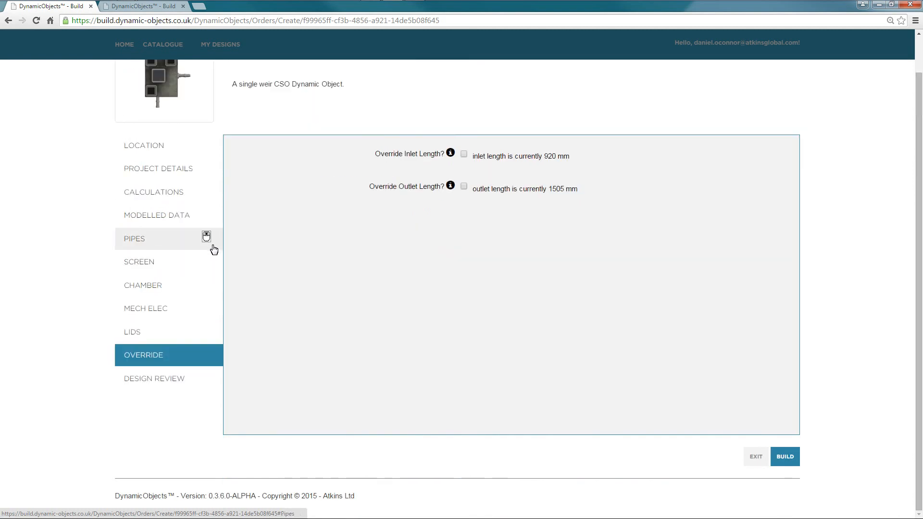
- Go through the whole design review list once more, from hydraulic jump likelihood to headroom in chamber, before building
{"action": "left_click", "coordinate": [169, 377]}
{"action": "scroll", "coordinate": [240, 270], "scroll_direction": "down", "scroll_amount": 4}
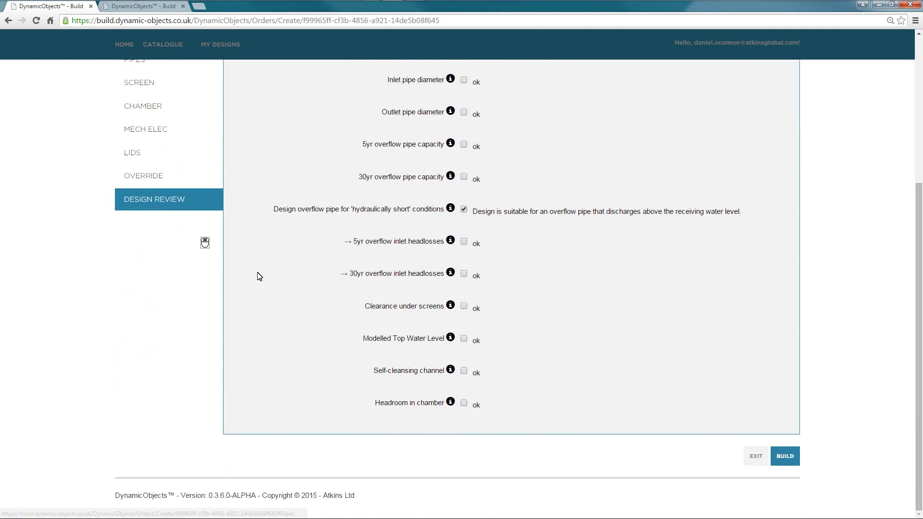
{"action": "scroll", "coordinate": [651, 332], "scroll_direction": "up", "scroll_amount": 1}
{"action": "scroll", "coordinate": [634, 301], "scroll_direction": "up", "scroll_amount": 4}
{"action": "scroll", "coordinate": [633, 300], "scroll_direction": "down", "scroll_amount": 5}
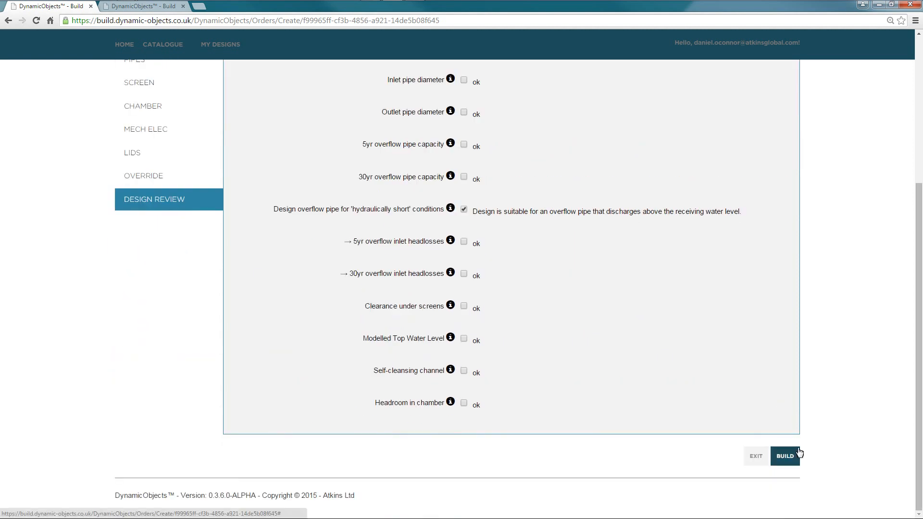
- Open the build confirmation, read the notice about what the design does not provide, and dismiss it
{"action": "left_click", "coordinate": [786, 457]}
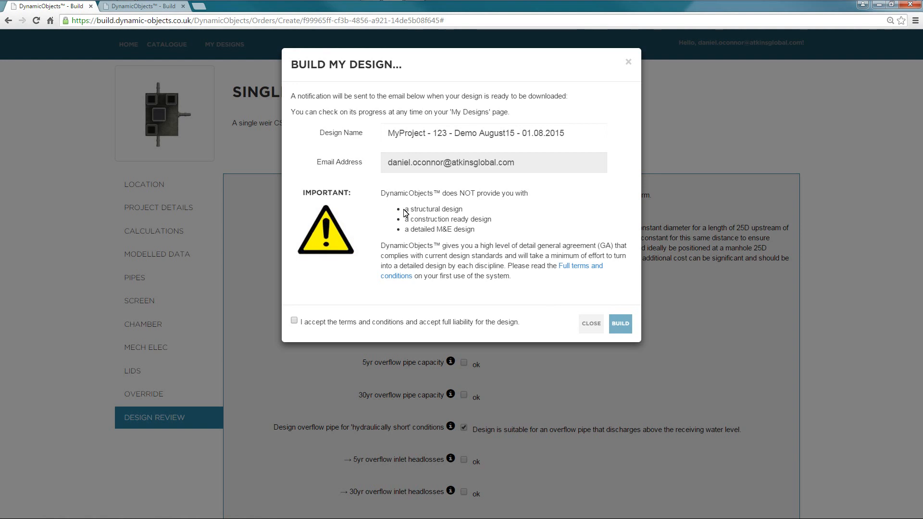
{"action": "left_click_drag", "start_coordinate": [404, 209], "coordinate": [412, 210]}
{"action": "left_click_drag", "start_coordinate": [407, 229], "coordinate": [474, 229]}
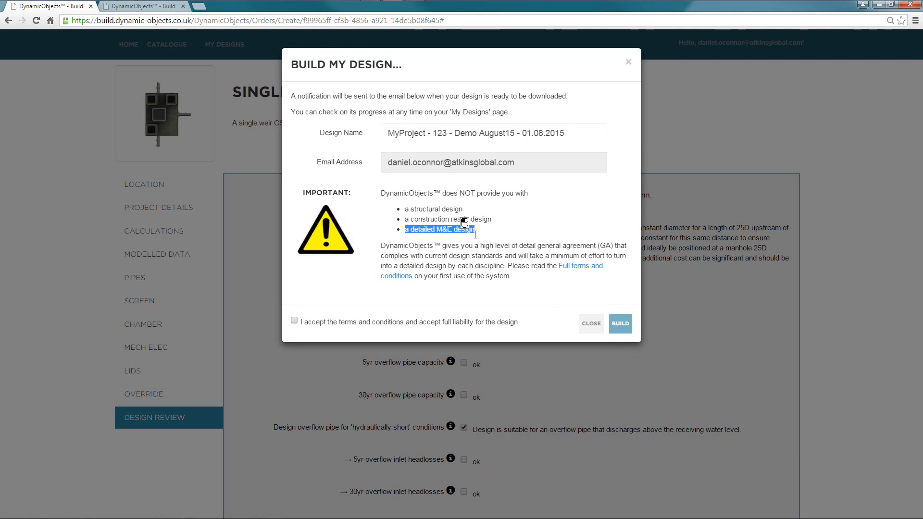
{"action": "left_click", "coordinate": [457, 254]}
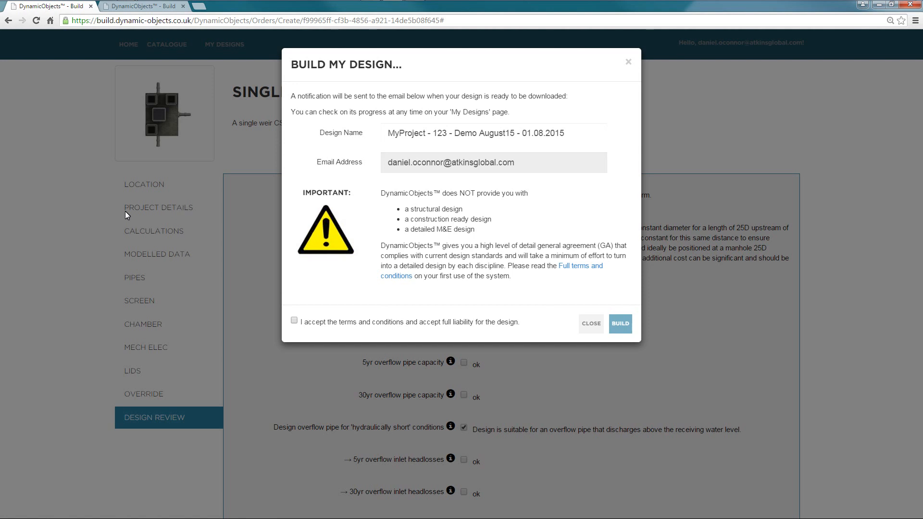
{"action": "left_click", "coordinate": [155, 205]}
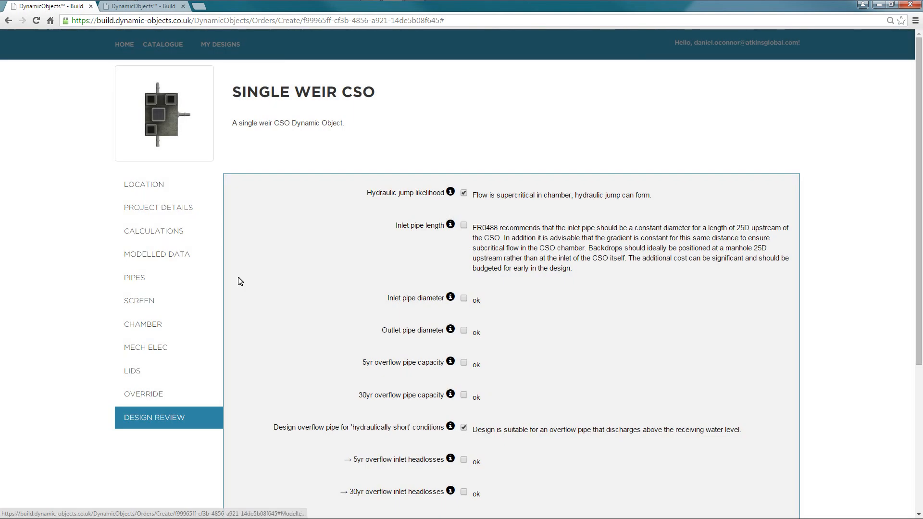
- Accept the terms and conditions with full liability and build the design MyProject - 123 - Demo August15 - 01.08.2015
{"action": "scroll", "coordinate": [436, 221], "scroll_direction": "down", "scroll_amount": 2}
{"action": "scroll", "coordinate": [435, 221], "scroll_direction": "down", "scroll_amount": 3}
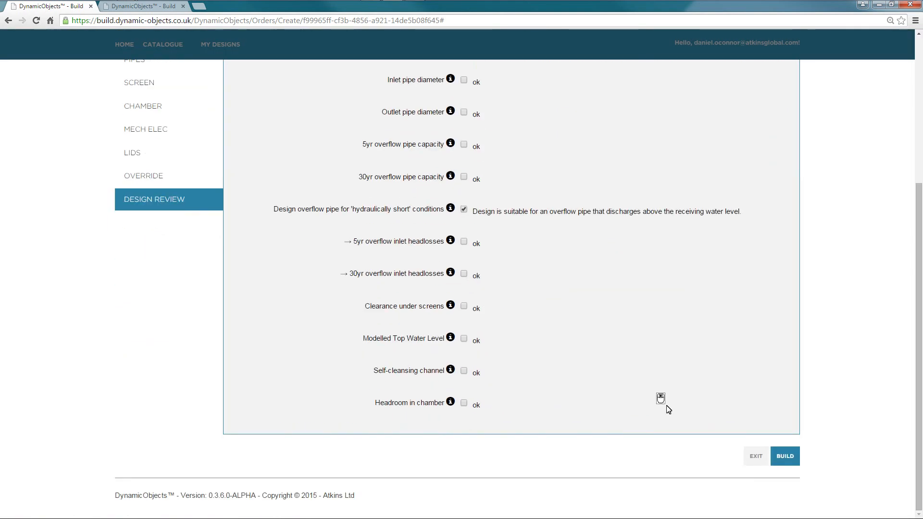
{"action": "left_click", "coordinate": [785, 456]}
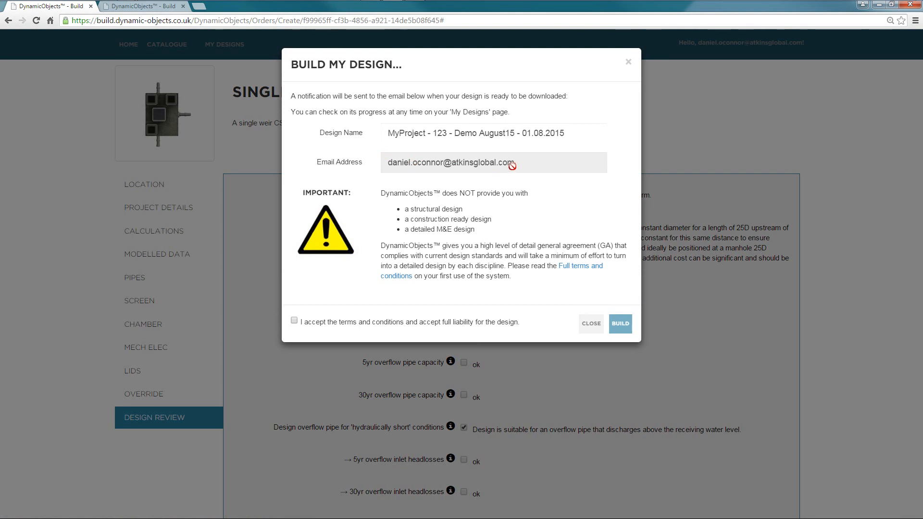
{"action": "left_click", "coordinate": [294, 321]}
{"action": "left_click", "coordinate": [620, 324]}
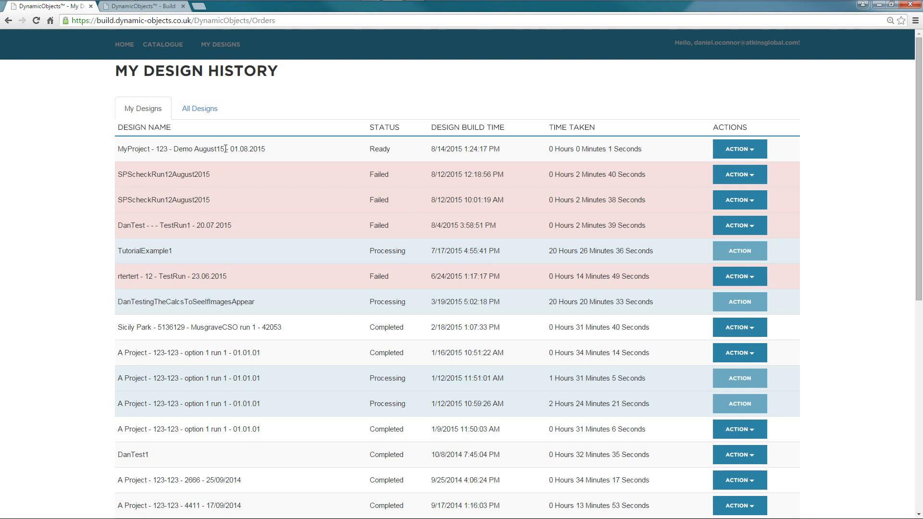
- Check the MyProject - 123 - Demo August15 entry in the design history and the actions offered for it
{"action": "left_click_drag", "start_coordinate": [120, 147], "coordinate": [262, 150]}
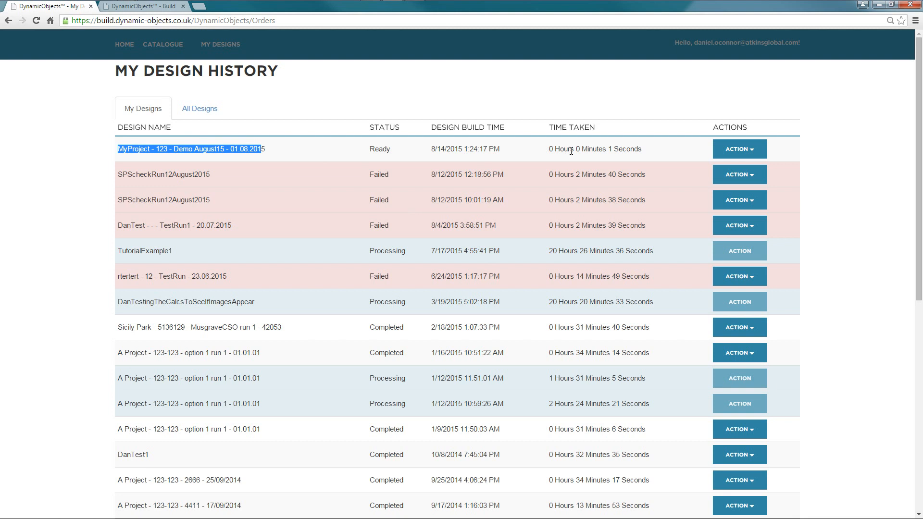
{"action": "left_click", "coordinate": [751, 156]}
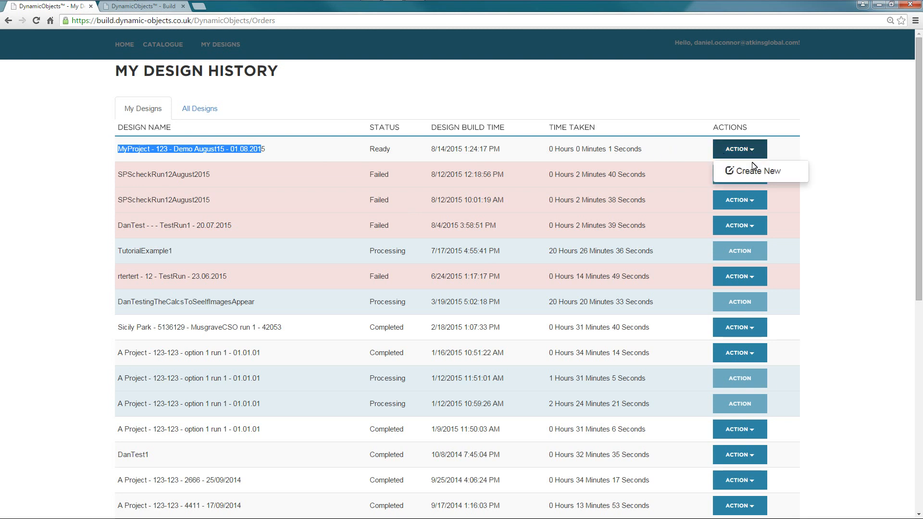
{"action": "left_click", "coordinate": [824, 155]}
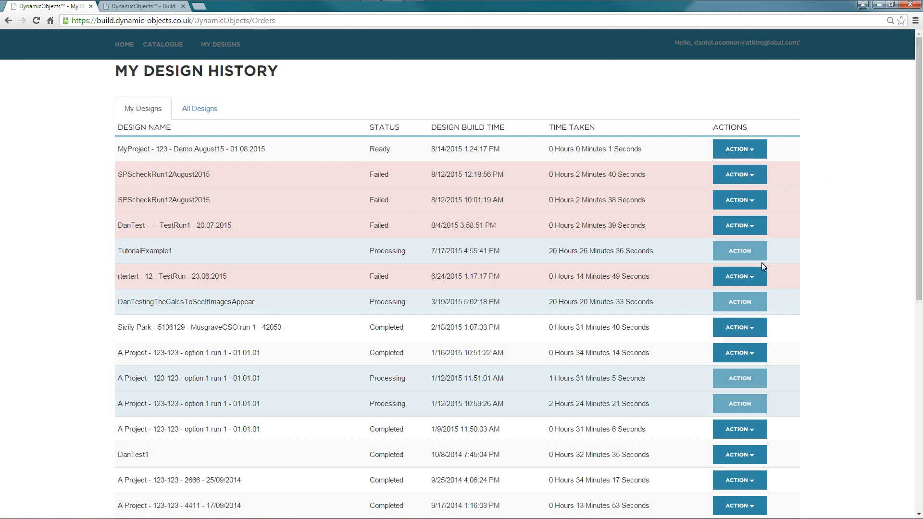
- Check the actions offered for the completed A Project design built on 1/16/2015, and open the catalogue
{"action": "left_click", "coordinate": [759, 354]}
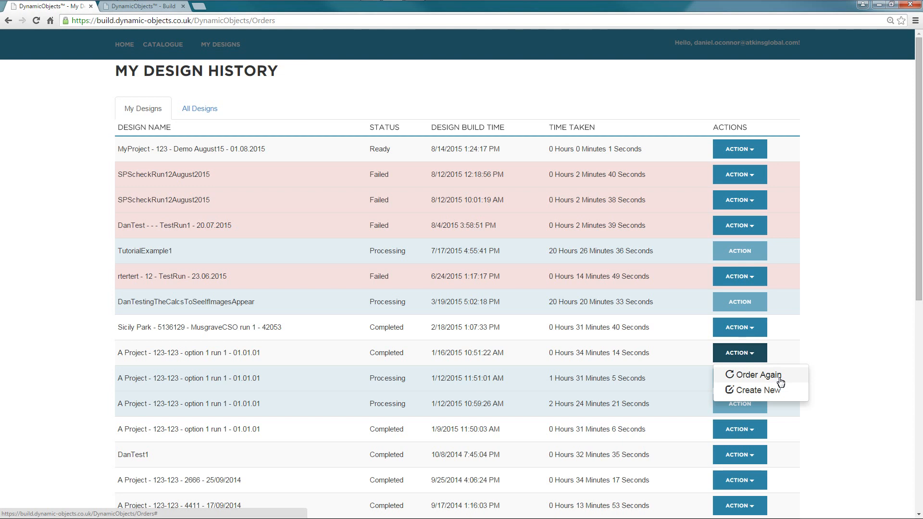
{"action": "left_click", "coordinate": [844, 201]}
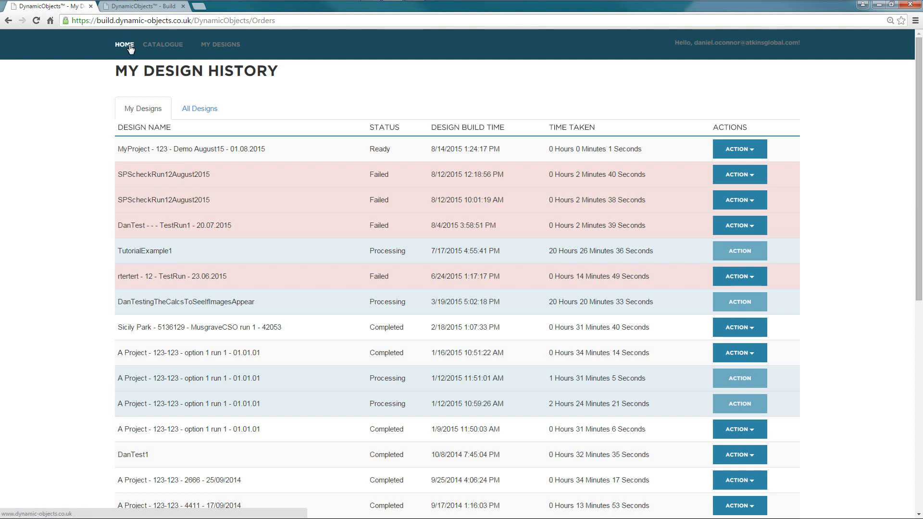
{"action": "left_click", "coordinate": [150, 47]}
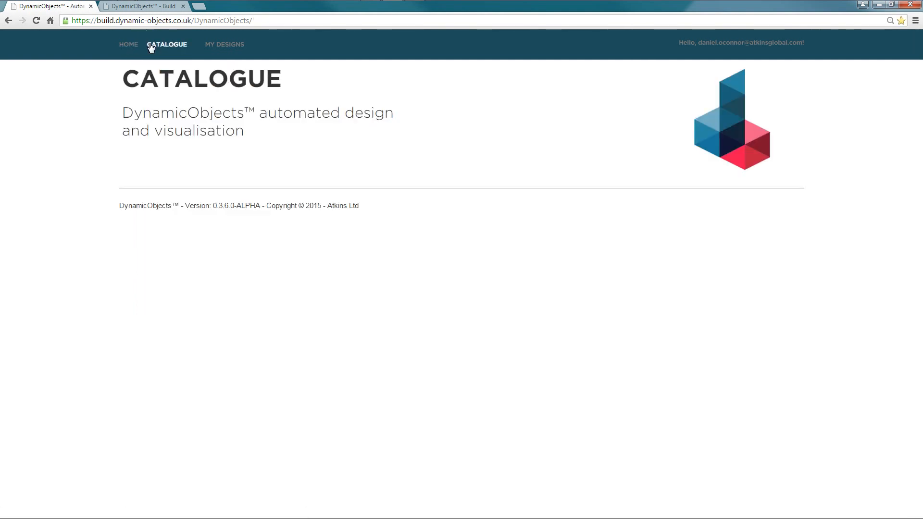